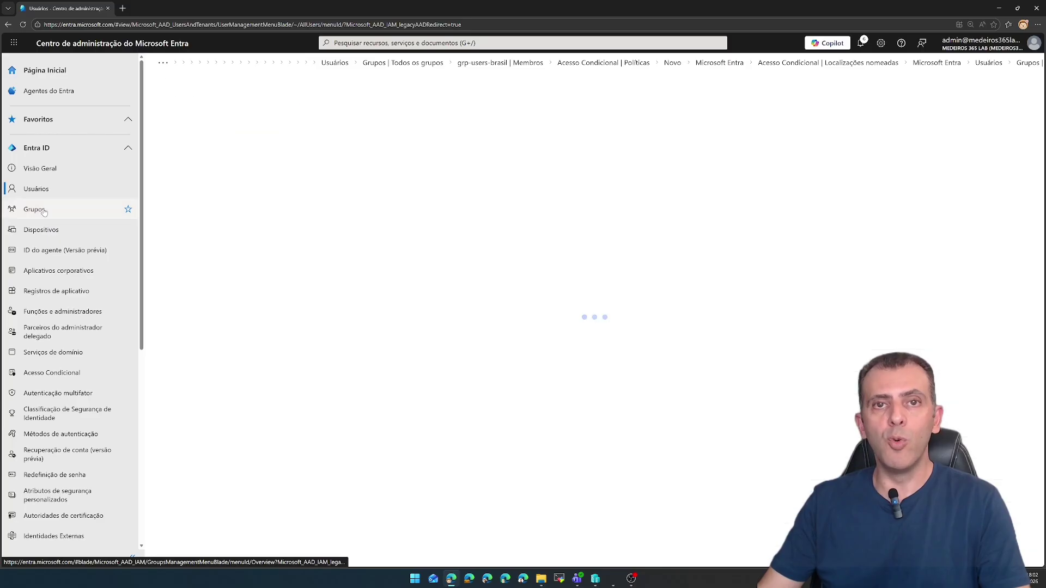
Check the direct members of the grp-users-brasil group.
{"action": "left_click", "coordinate": [206, 139]}
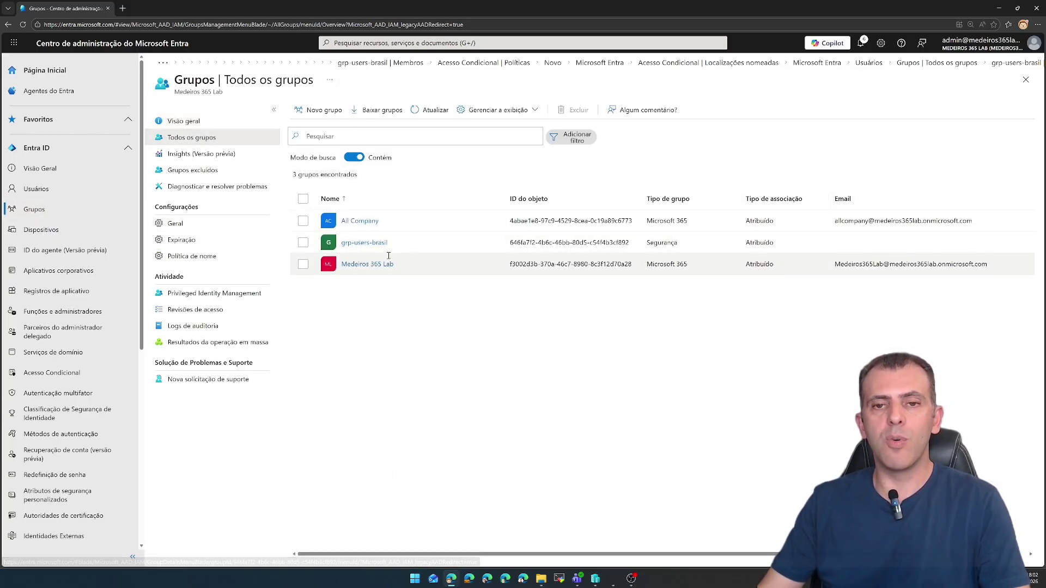
{"action": "left_click", "coordinate": [360, 248]}
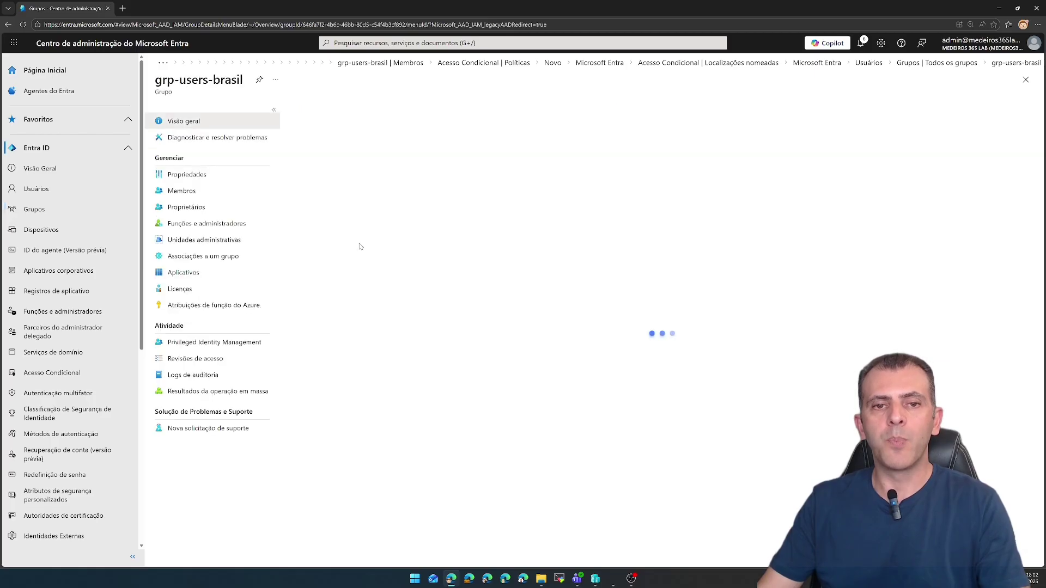
{"action": "left_click", "coordinate": [193, 192]}
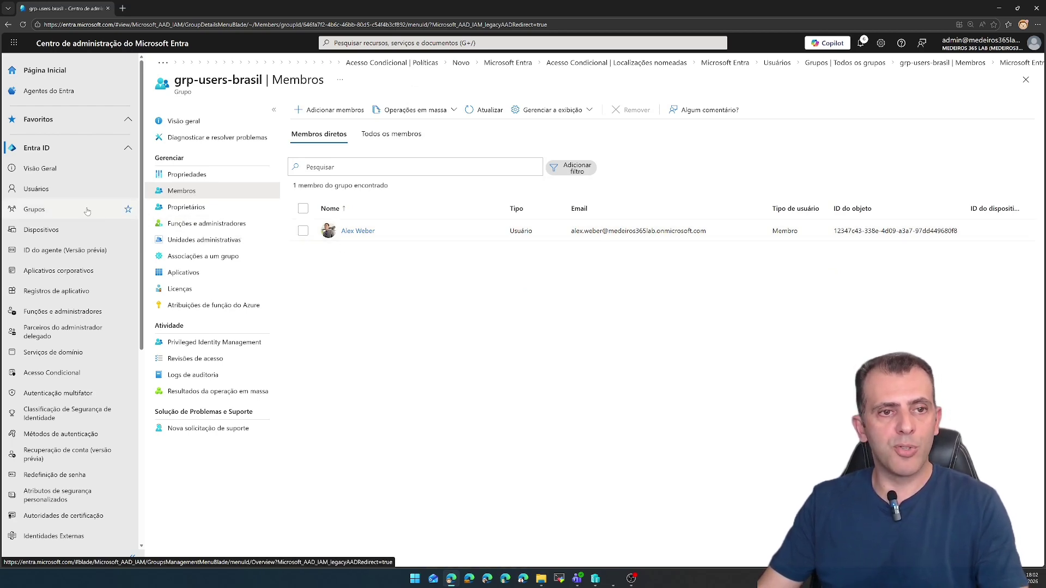
Add Acesso Condicional Baseado em Risco from Proteção de Identidade to the favorites and open its policies page.
{"action": "left_click", "coordinate": [128, 149]}
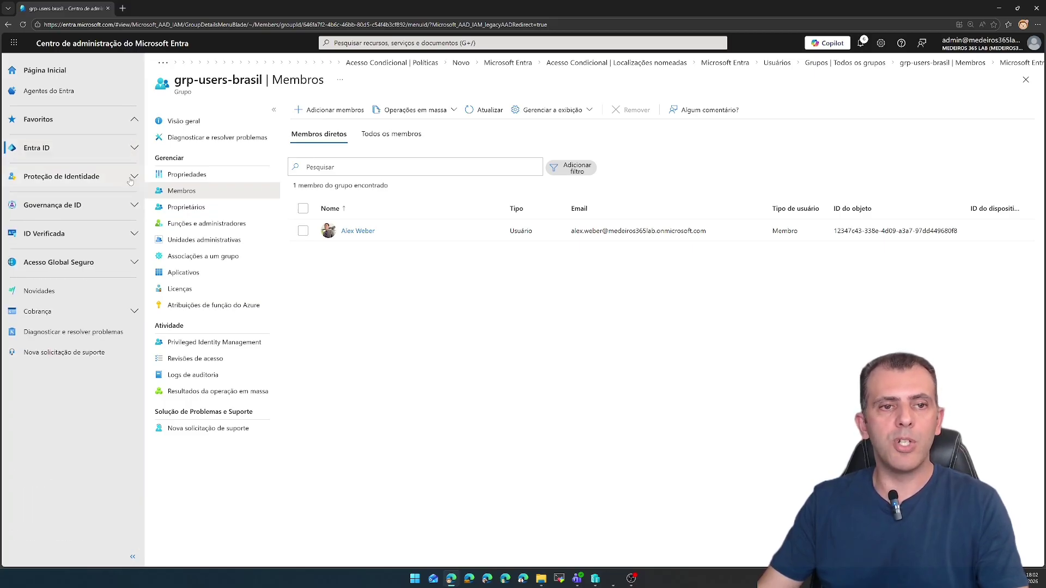
{"action": "left_click", "coordinate": [114, 182]}
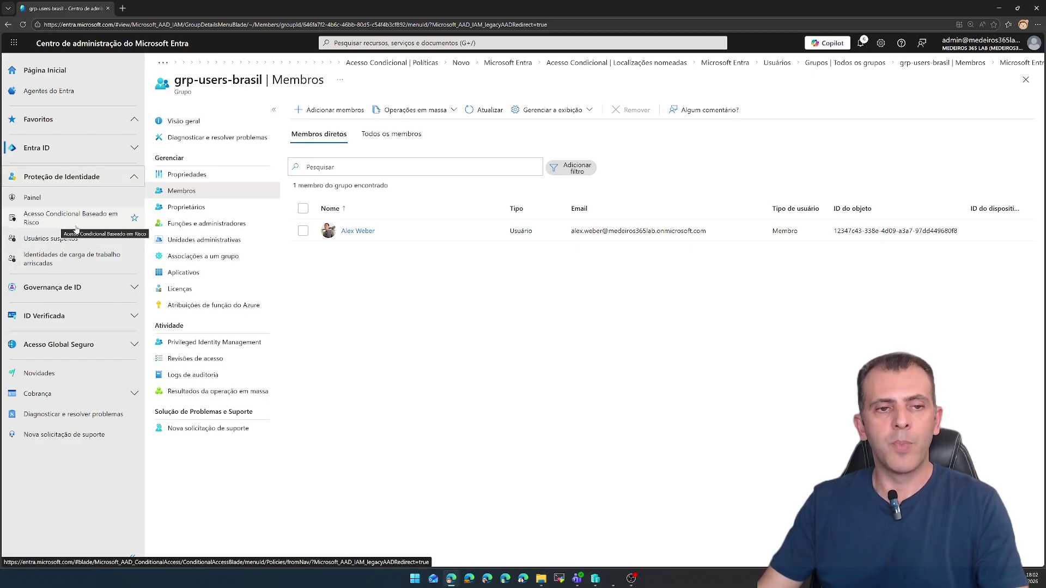
{"action": "left_click", "coordinate": [135, 219]}
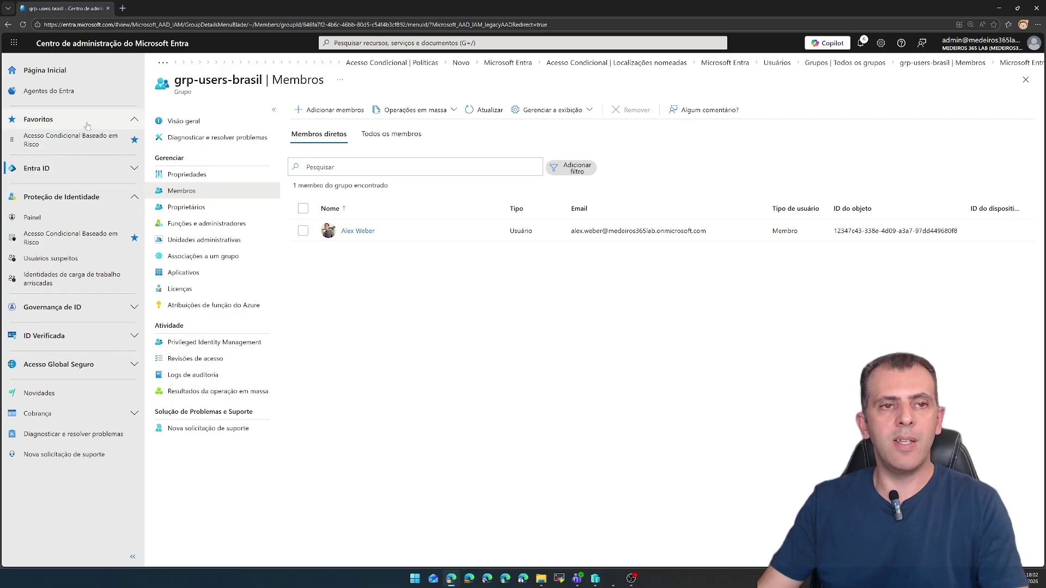
{"action": "left_click", "coordinate": [43, 141]}
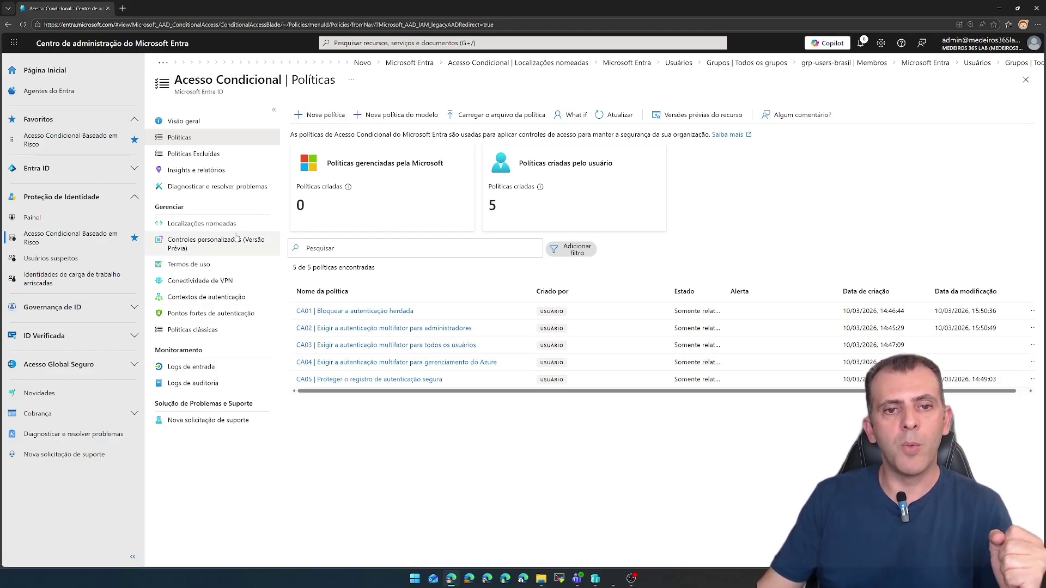
Start a new countries/regions named location in Conditional Access and name it "Localização Brasil".
{"action": "left_click", "coordinate": [199, 225]}
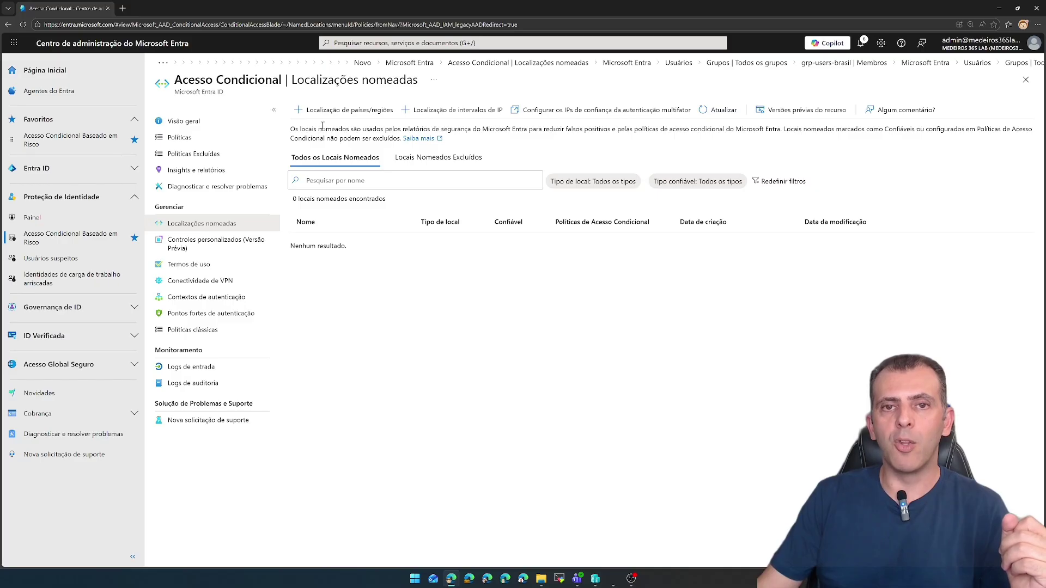
{"action": "left_click", "coordinate": [364, 115]}
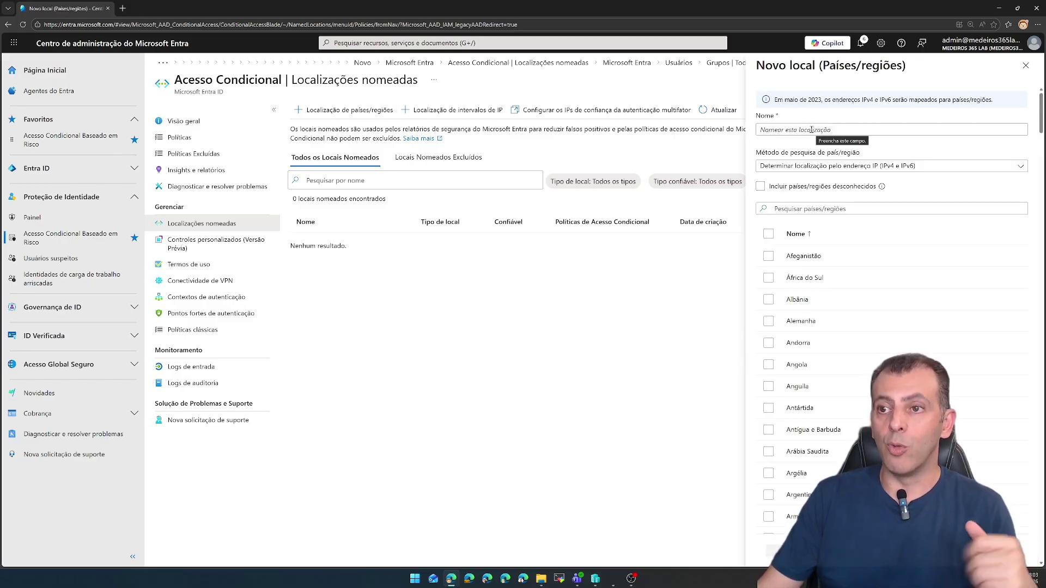
{"action": "left_click", "coordinate": [811, 130]}
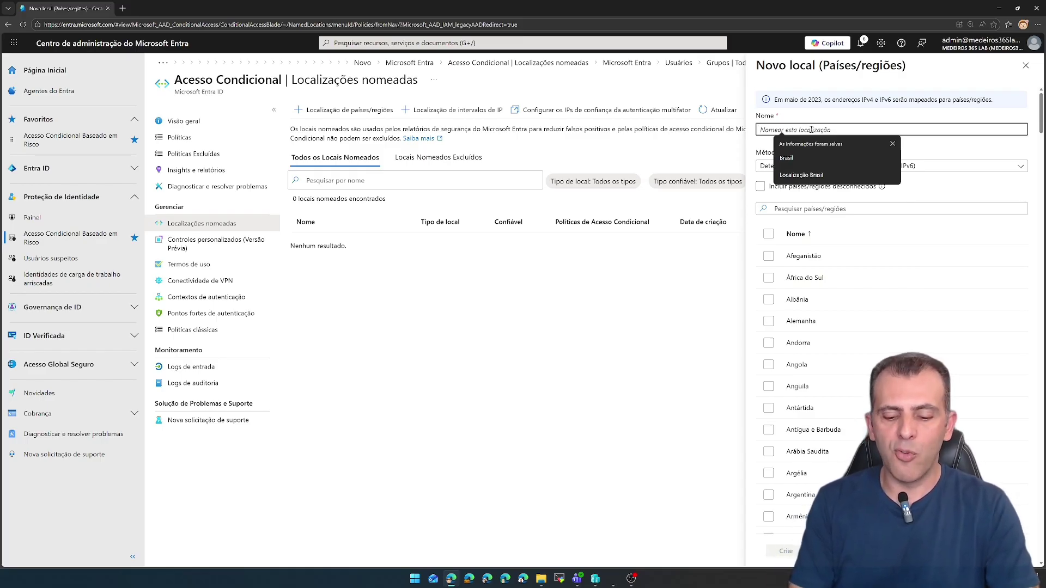
{"action": "type", "text": "Localização Brasil"}
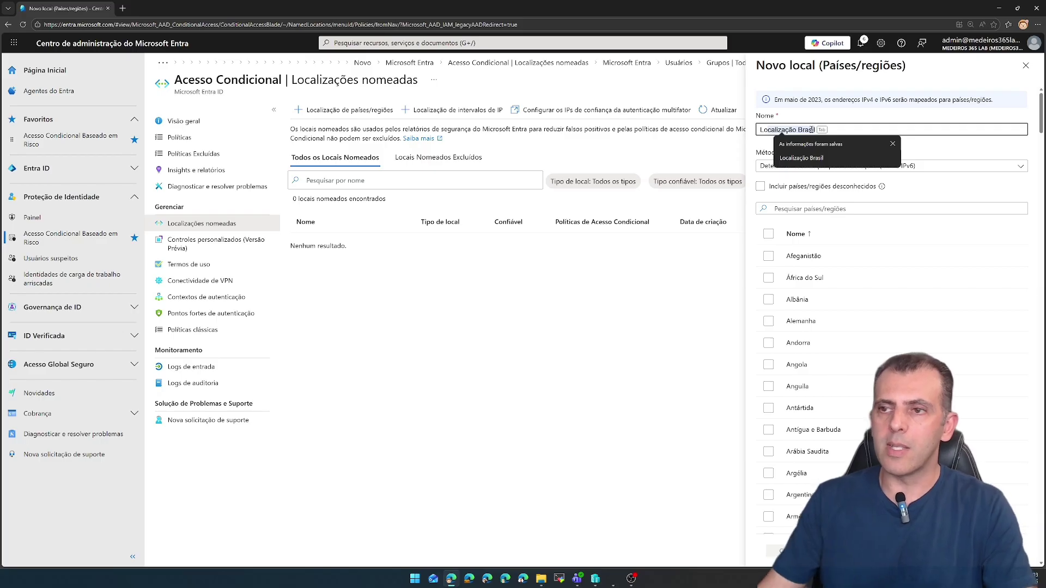
{"action": "left_click", "coordinate": [808, 159]}
Choose Brasil as the location's country, create the location, and refresh the list of named locations.
{"action": "scroll", "coordinate": [820, 305], "scroll_direction": "down", "scroll_amount": 6}
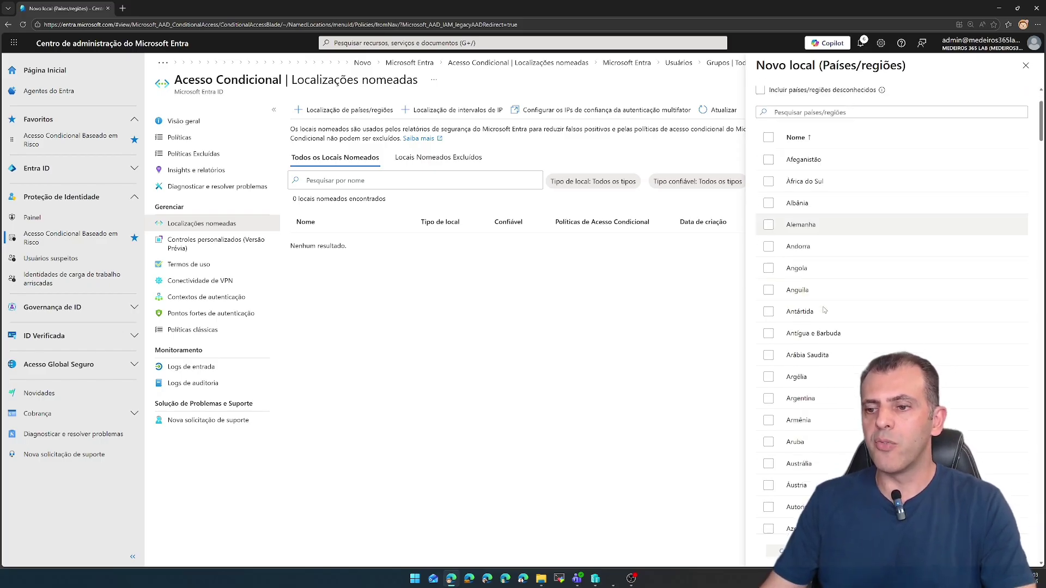
{"action": "scroll", "coordinate": [822, 313], "scroll_direction": "down", "scroll_amount": 3}
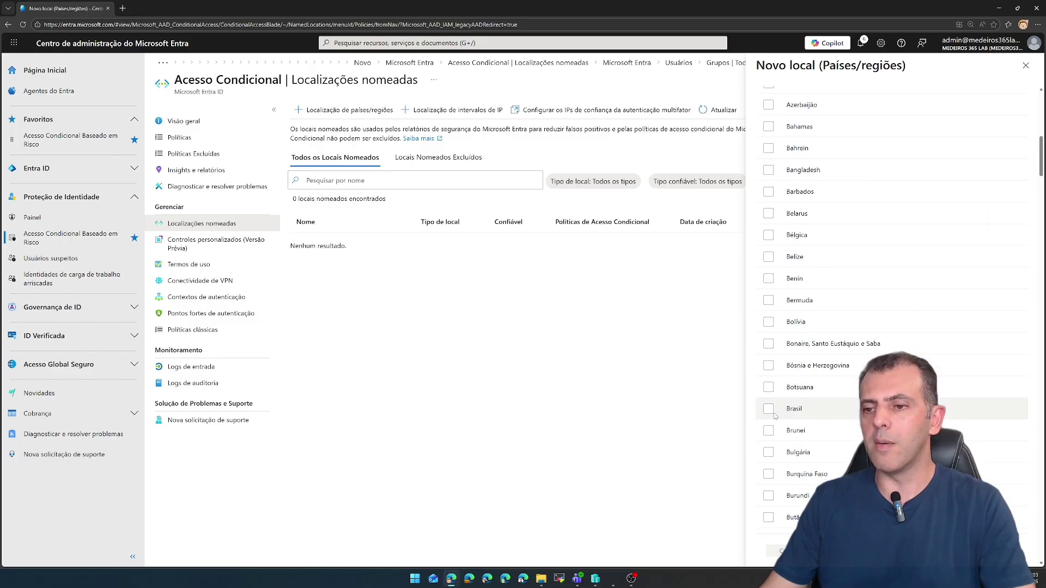
{"action": "left_click", "coordinate": [768, 408]}
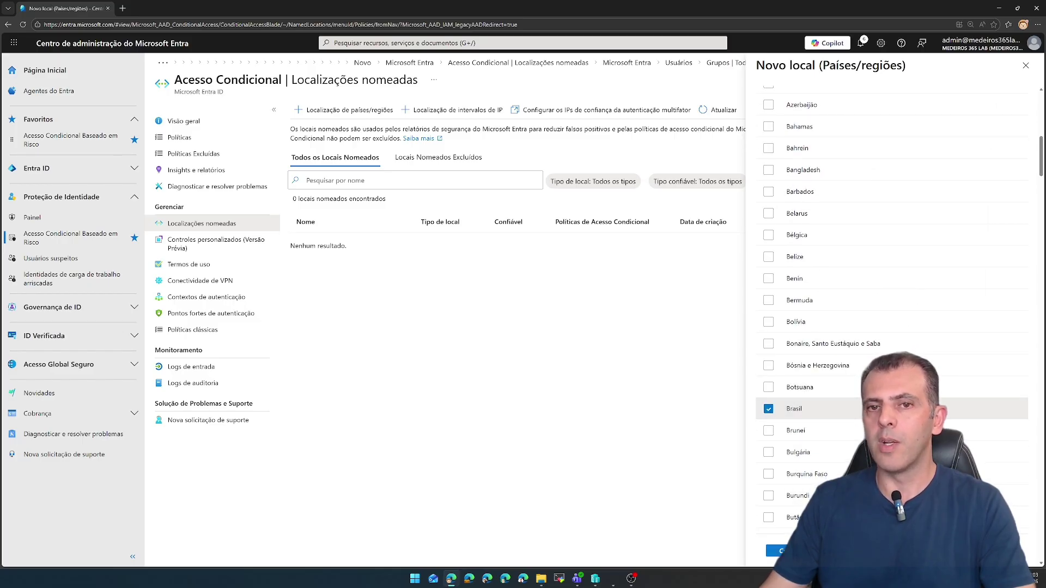
{"action": "left_click", "coordinate": [780, 550]}
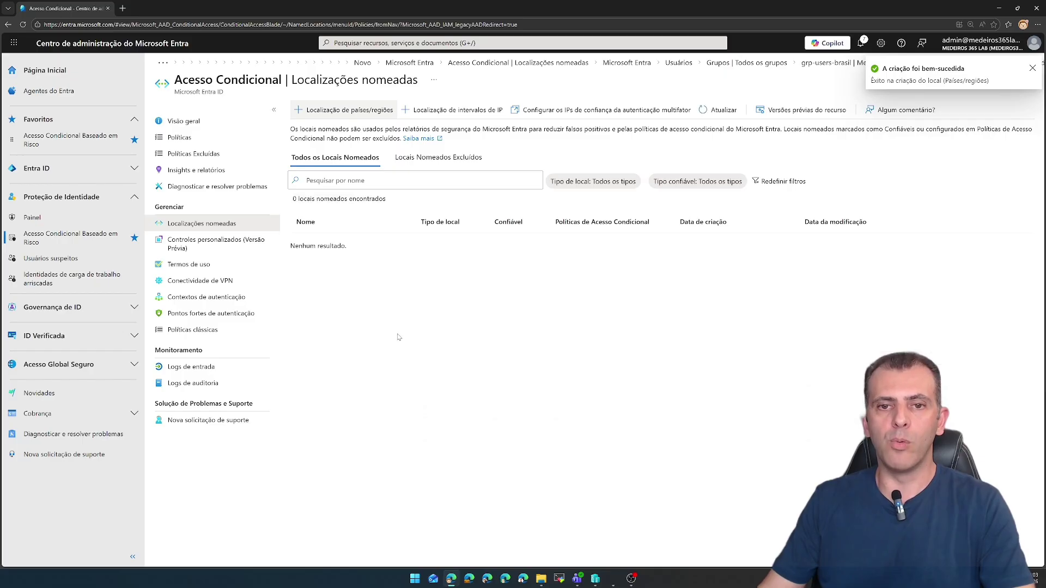
{"action": "left_click", "coordinate": [724, 111]}
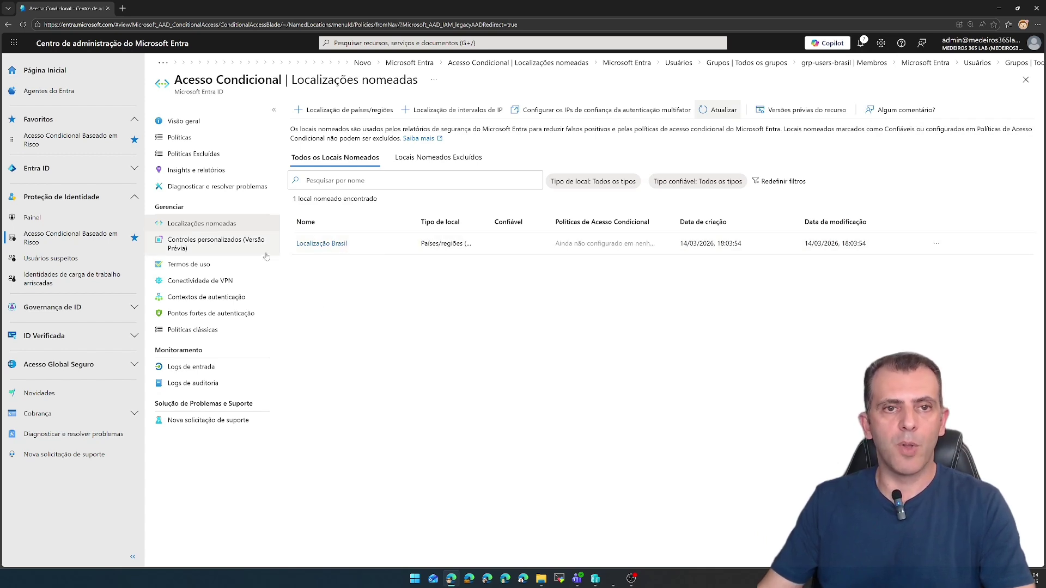
Start a new Conditional Access policy and name it "CA06 | Bloqueio de países não autorizados".
{"action": "left_click", "coordinate": [184, 138]}
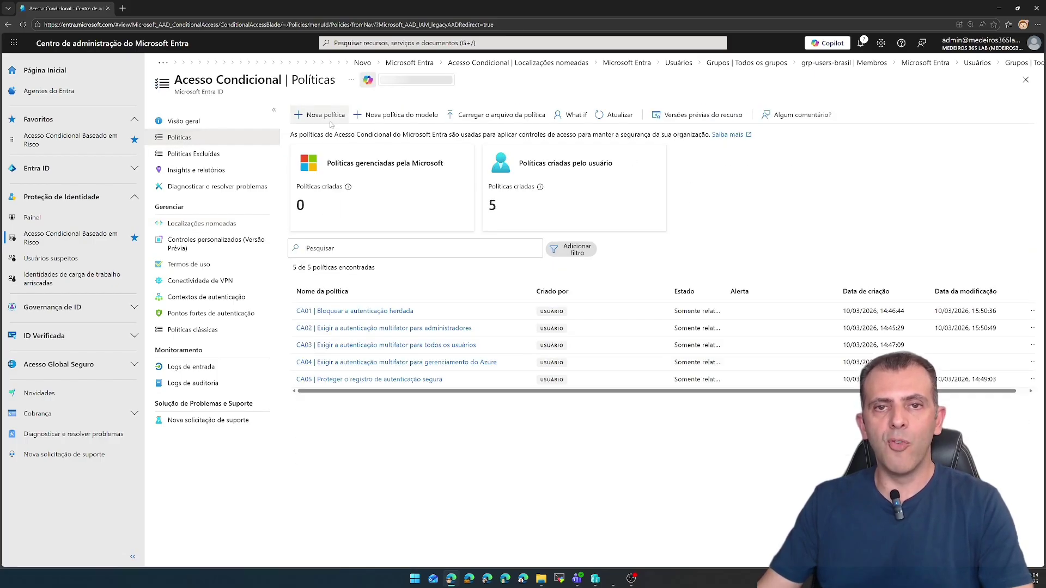
{"action": "left_click", "coordinate": [325, 115]}
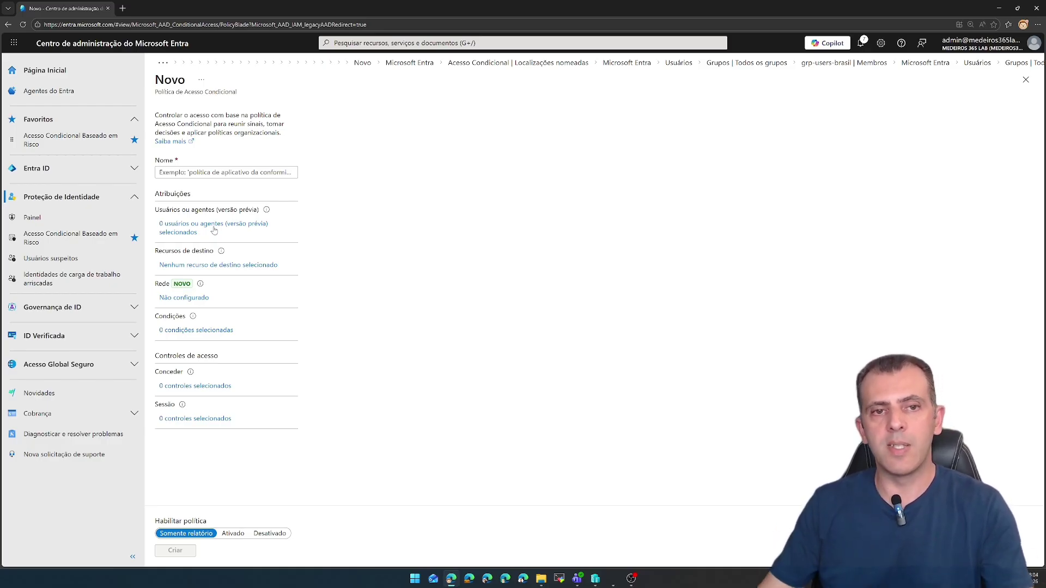
{"action": "left_click", "coordinate": [202, 172]}
{"action": "type", "text": "CA06 |"}
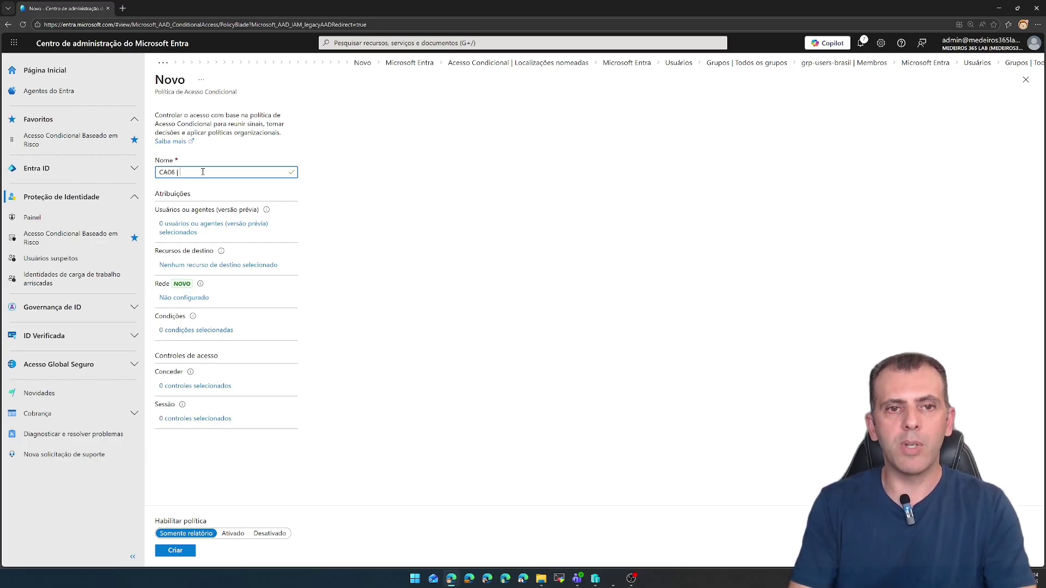
{"action": "type", "text": "Bl"}
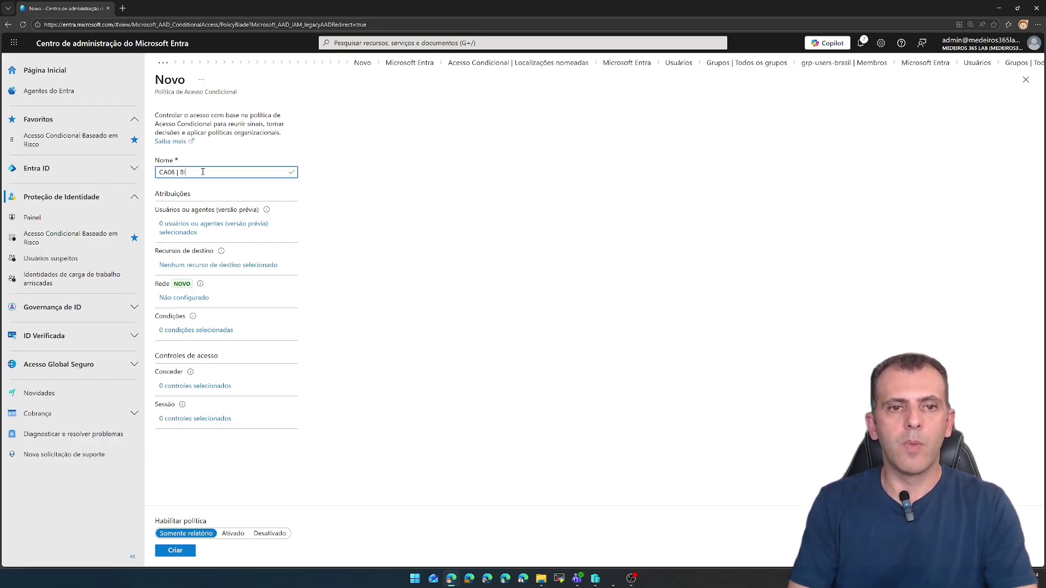
{"action": "type", "text": "oqueio de países n"}
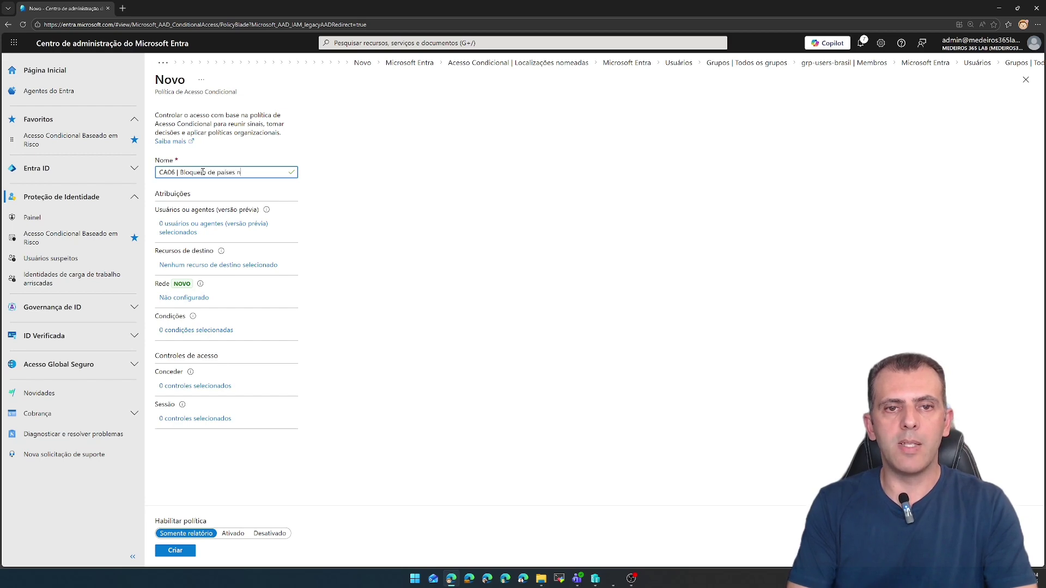
{"action": "type", "text": "ão autoriz"}
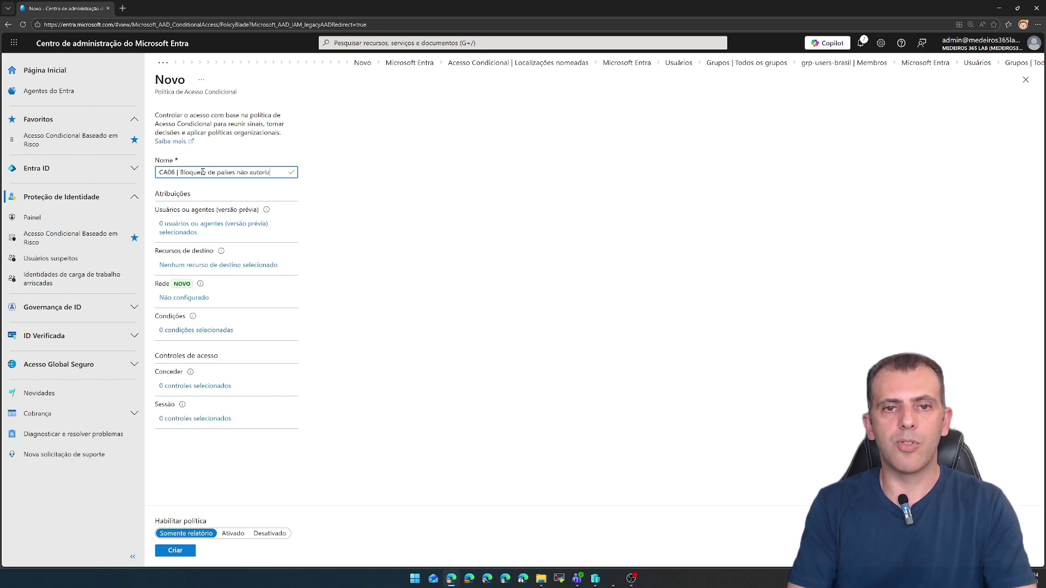
{"action": "type", "text": "ados"}
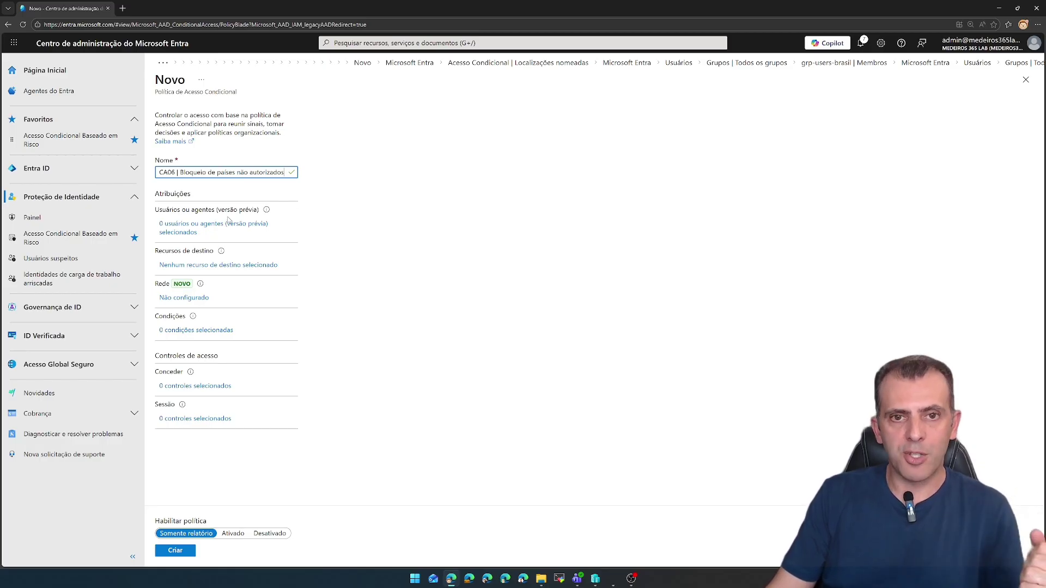
Include the specific group grp-users-brasil in the policy's user assignments.
{"action": "left_click", "coordinate": [187, 229]}
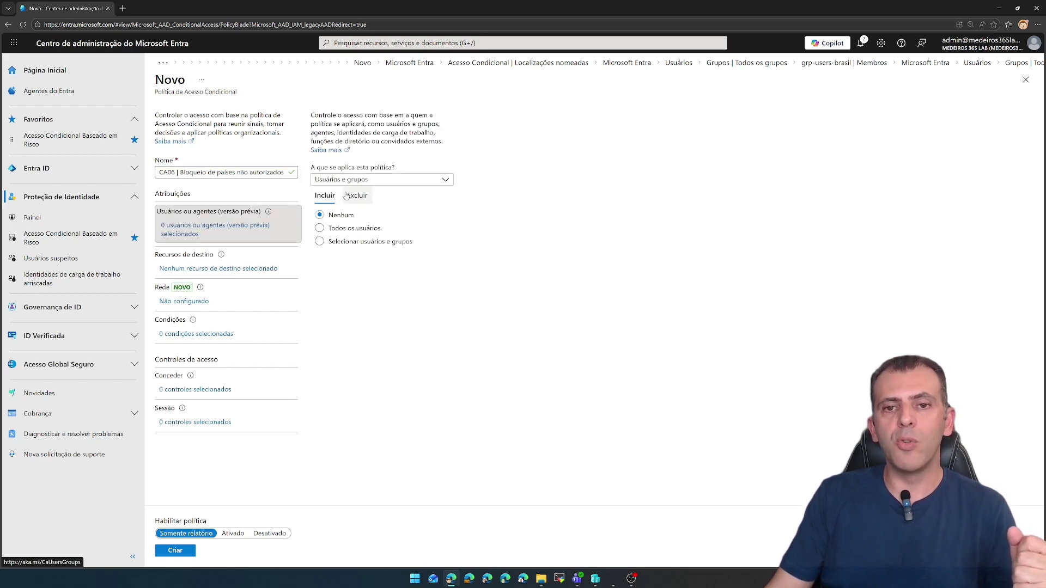
{"action": "left_click", "coordinate": [396, 244]}
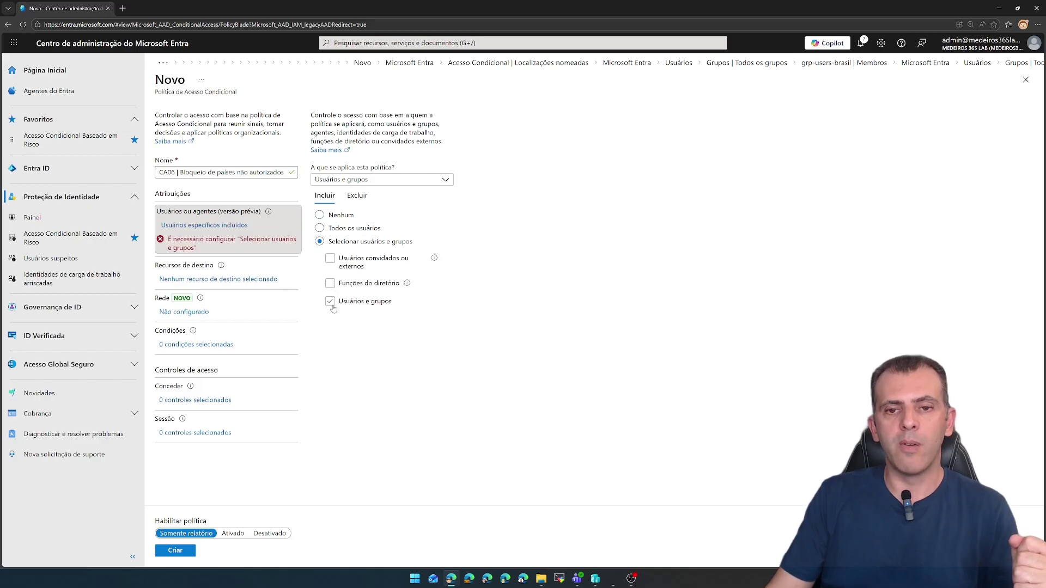
{"action": "left_click", "coordinate": [330, 302]}
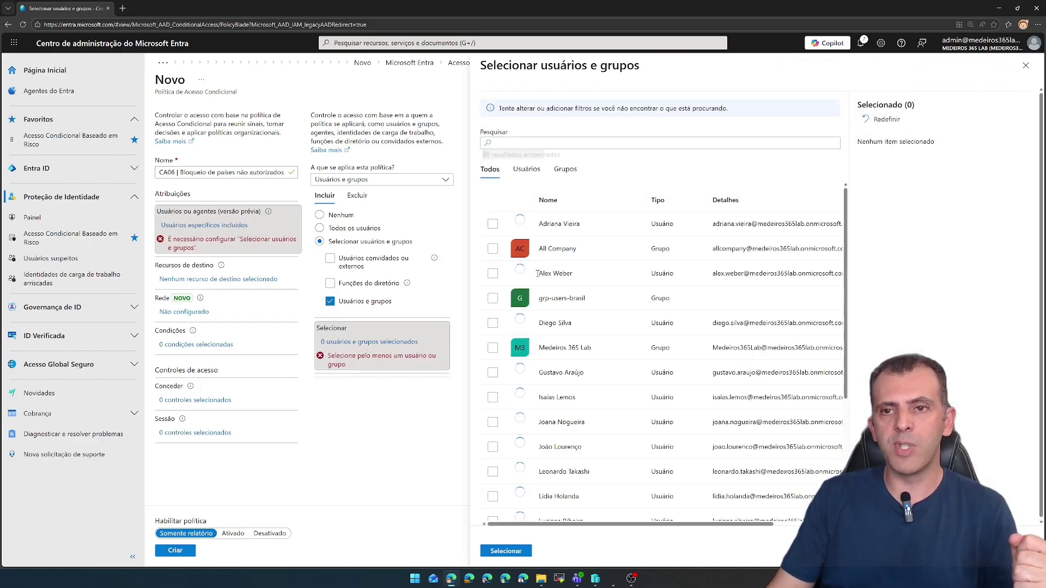
{"action": "left_click", "coordinate": [556, 144]}
{"action": "type", "text": "grp"}
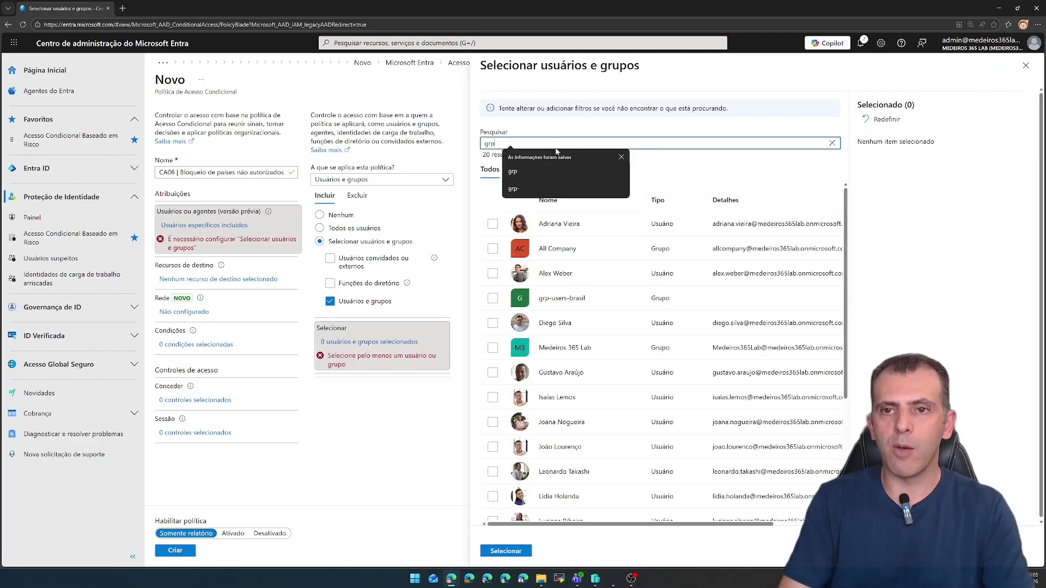
{"action": "left_click", "coordinate": [557, 232]}
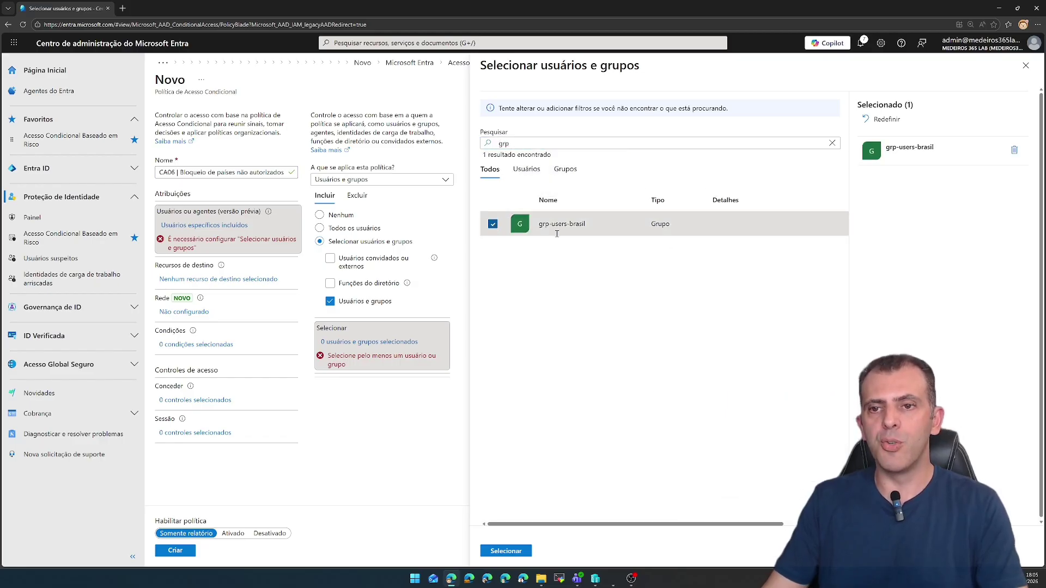
{"action": "left_click", "coordinate": [517, 551]}
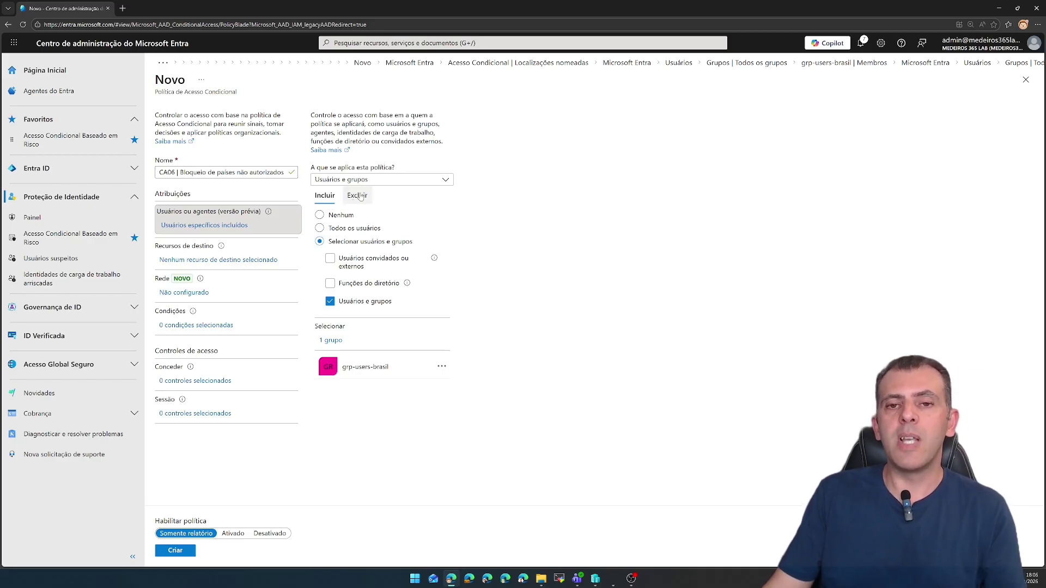
Exclude the administrator's user account from the policy under users and groups.
{"action": "left_click", "coordinate": [358, 196]}
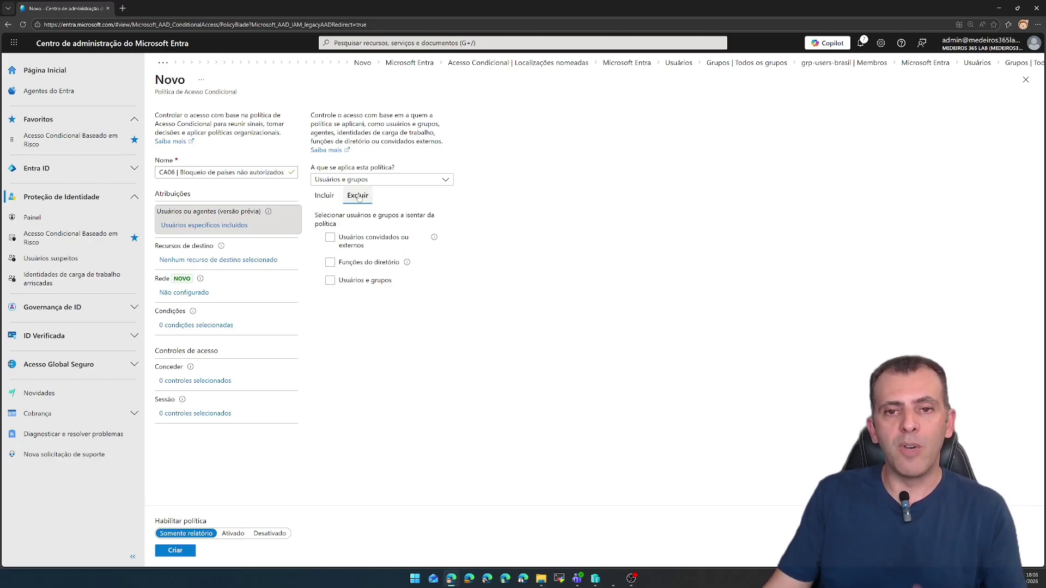
{"action": "left_click", "coordinate": [330, 281]}
{"action": "left_click", "coordinate": [526, 143]}
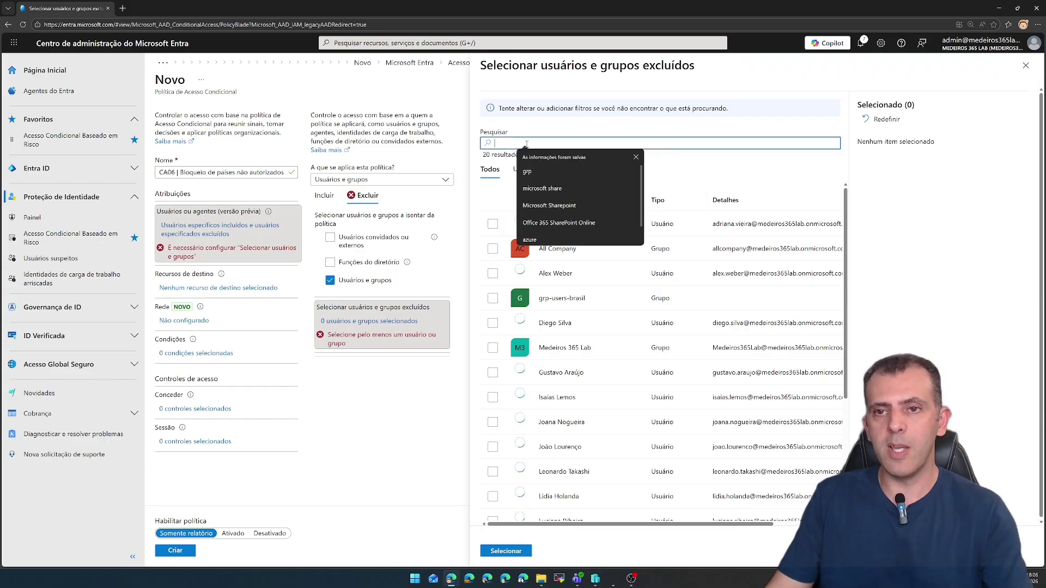
{"action": "type", "text": "marcelo"}
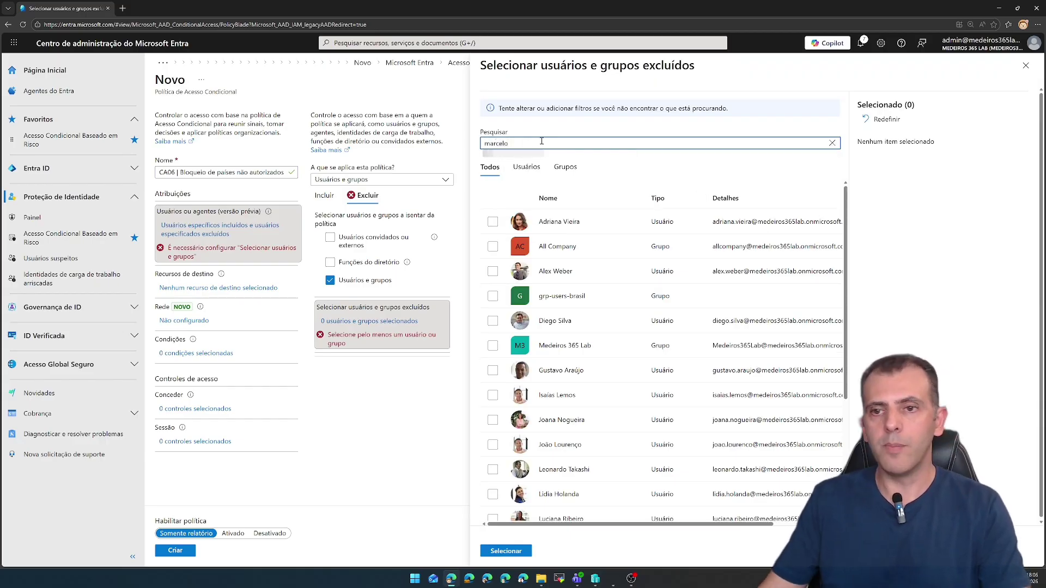
{"action": "left_click", "coordinate": [493, 224]}
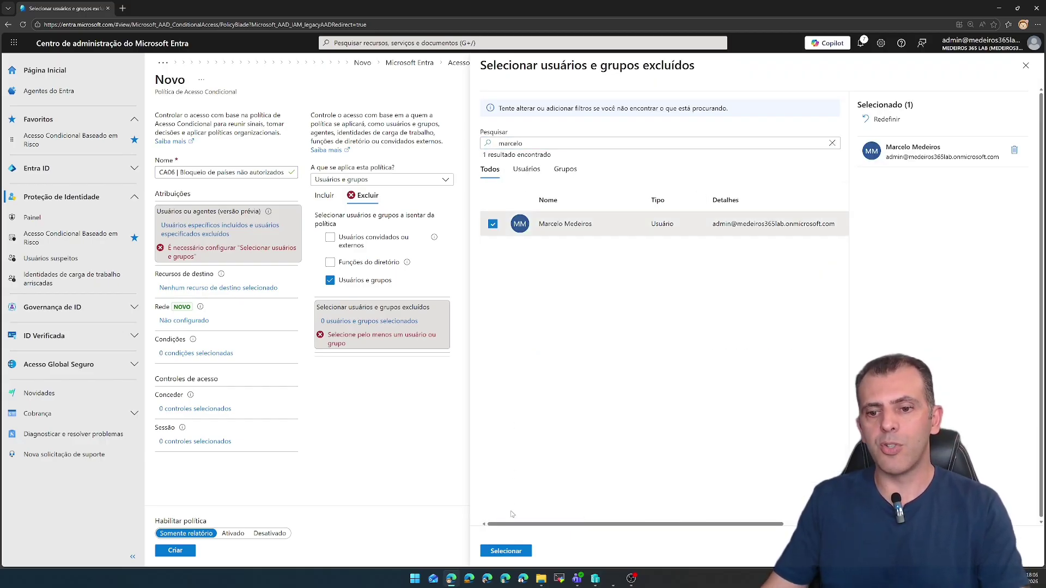
{"action": "left_click", "coordinate": [507, 552]}
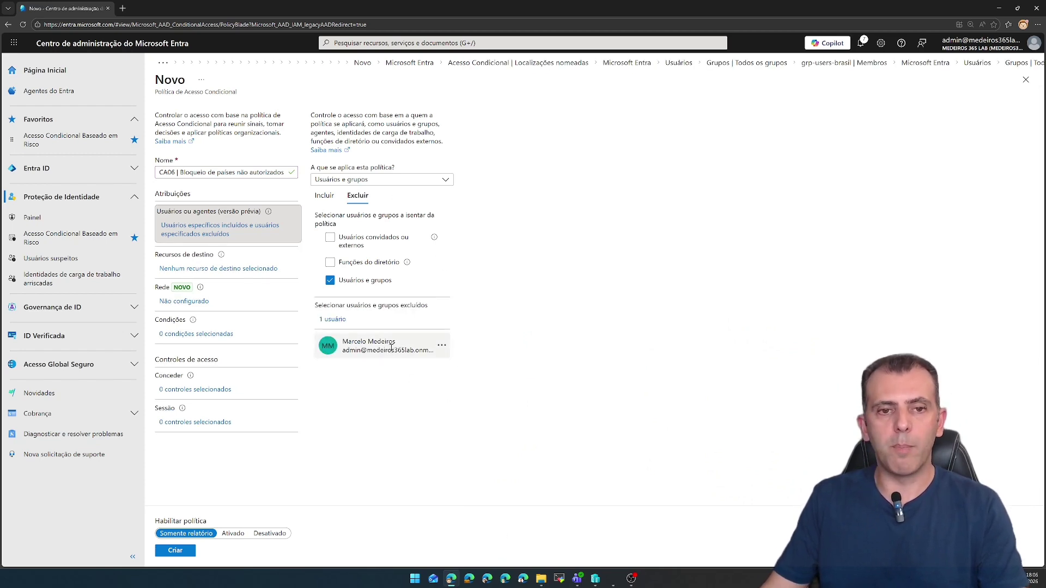
Set the policy's target resources to include all resources (Todos os recursos) and review the lockout warning.
{"action": "left_click", "coordinate": [209, 268]}
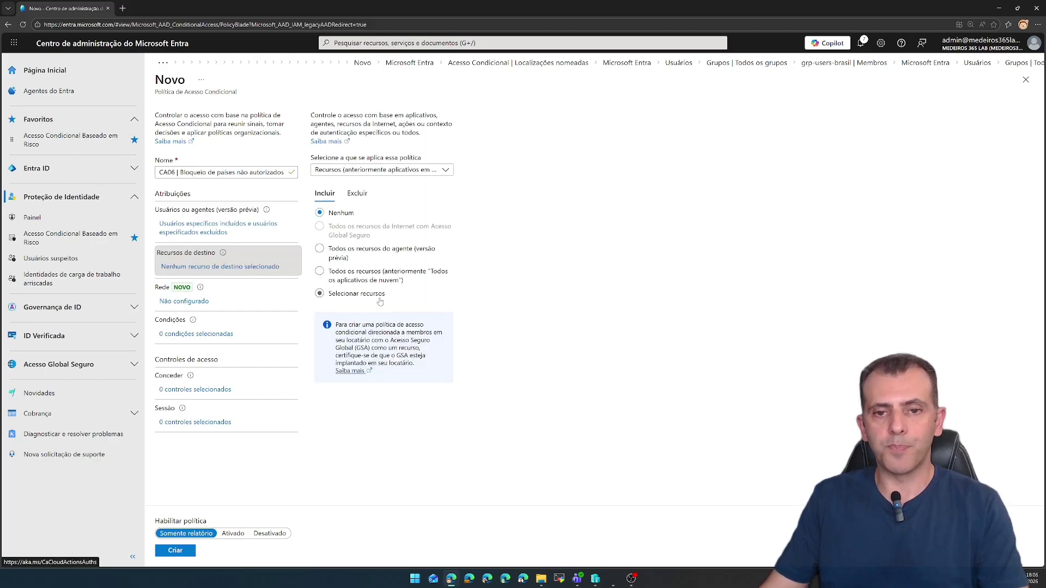
{"action": "left_click", "coordinate": [380, 286]}
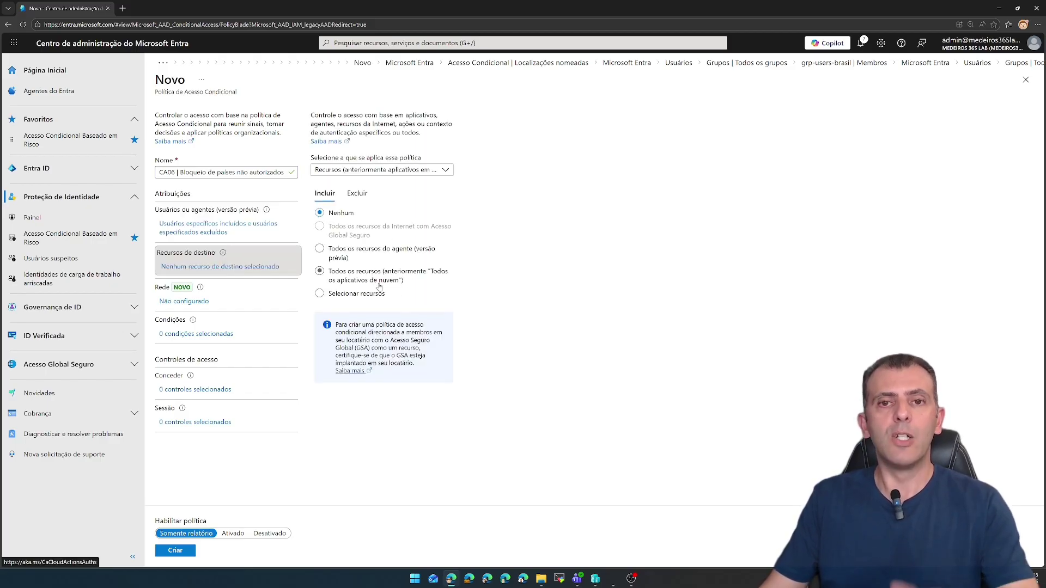
{"action": "left_click", "coordinate": [321, 272]}
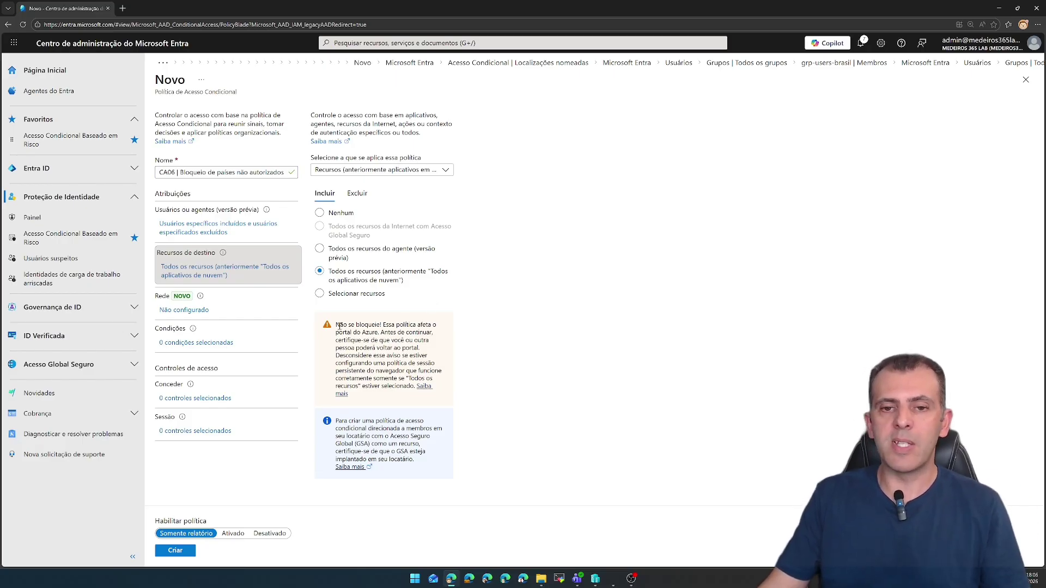
{"action": "left_click_drag", "start_coordinate": [338, 325], "coordinate": [430, 395]}
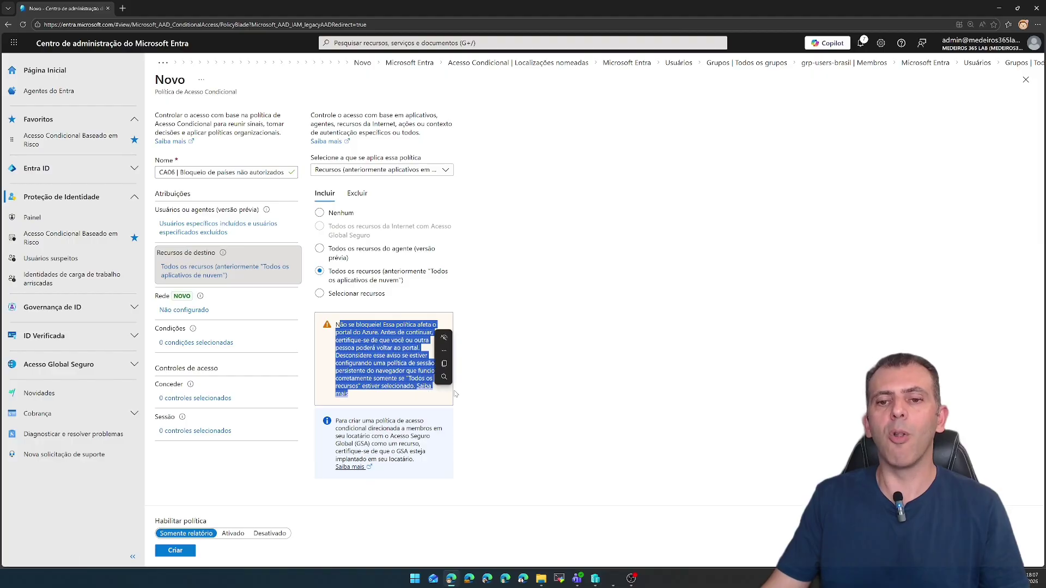
{"action": "left_click", "coordinate": [511, 372]}
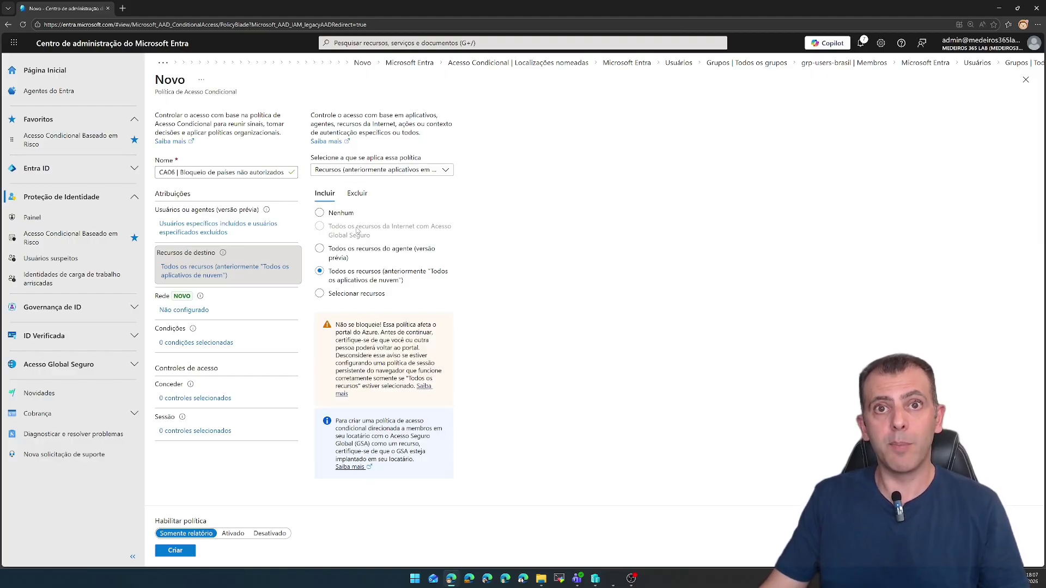
{"action": "left_click", "coordinate": [179, 311]}
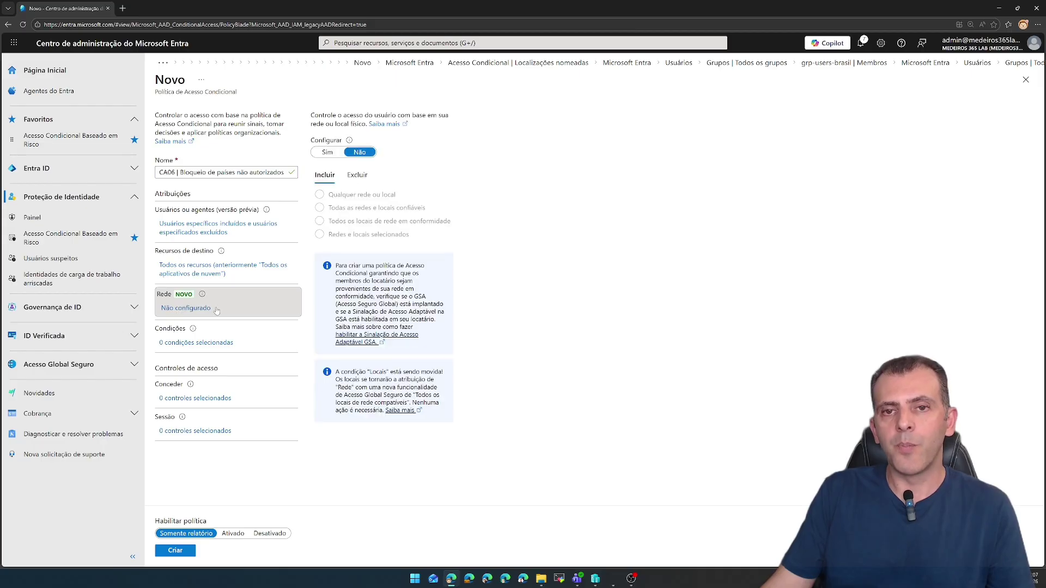
{"action": "left_click", "coordinate": [328, 152]}
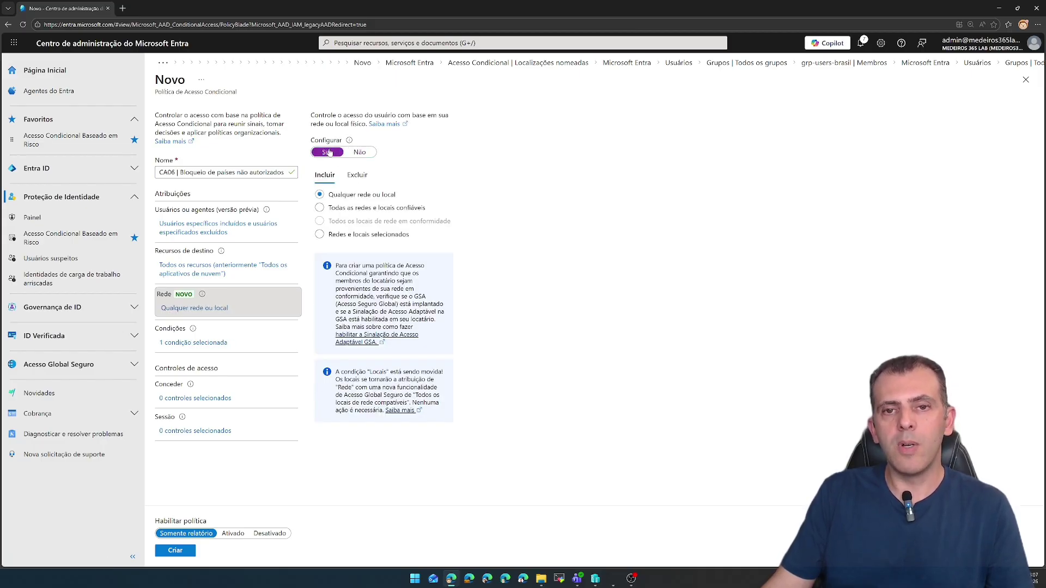
{"action": "left_click", "coordinate": [360, 152]}
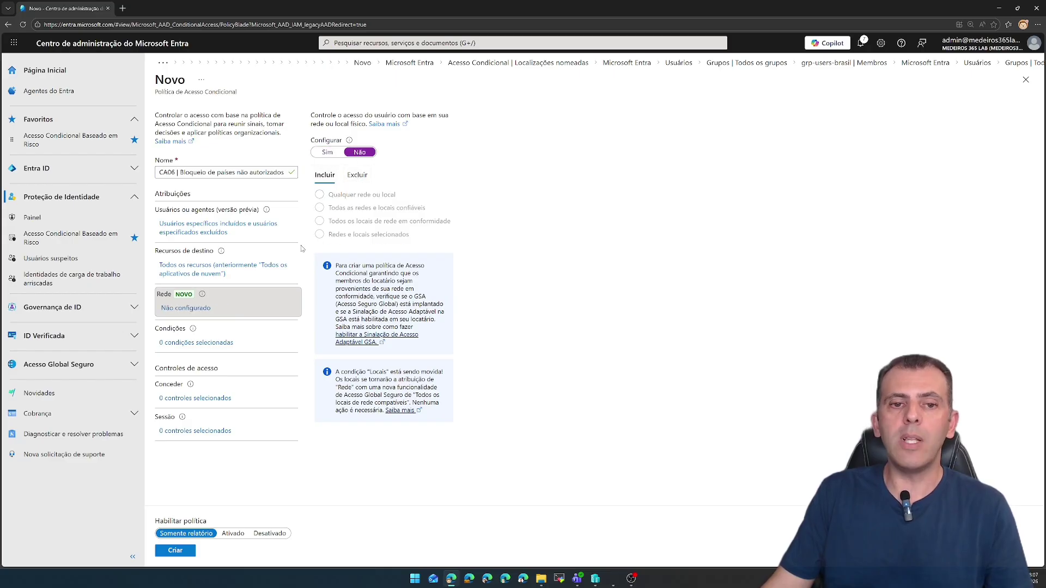
Enable the Locais condition in the policy so that it covers any network or location.
{"action": "left_click", "coordinate": [181, 344]}
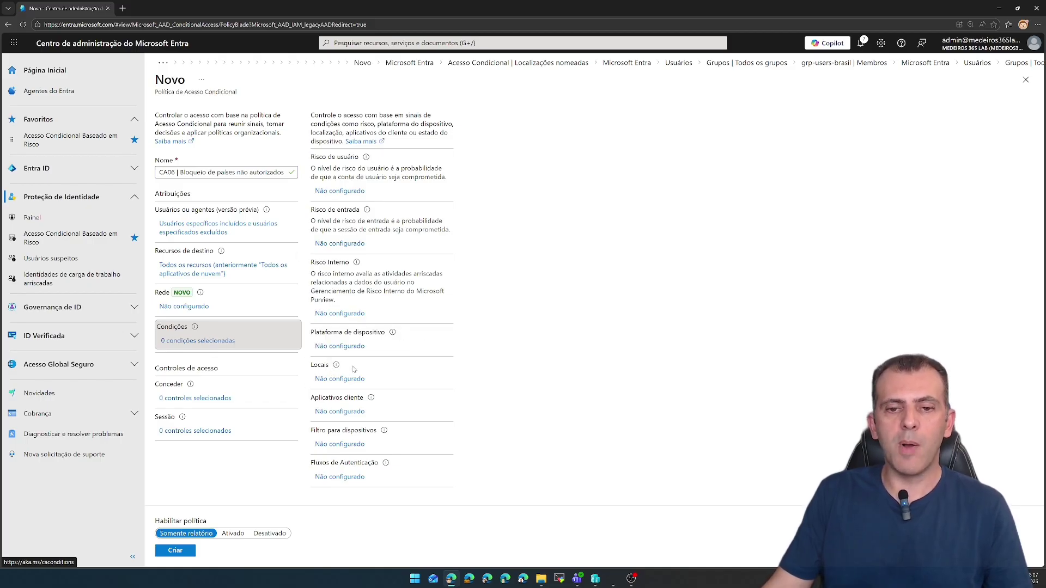
{"action": "left_click_drag", "start_coordinate": [329, 365], "coordinate": [305, 370]}
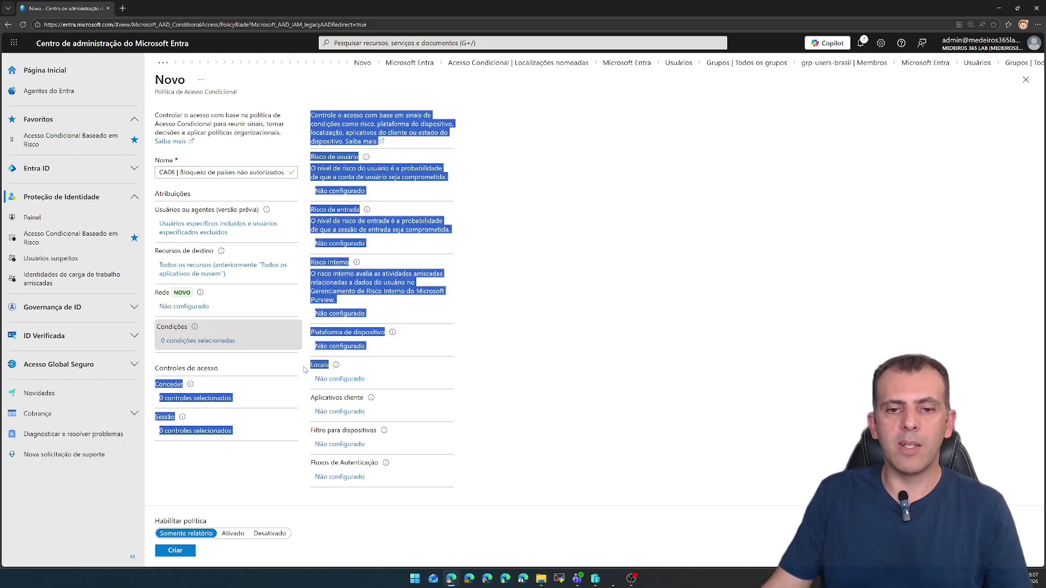
{"action": "left_click", "coordinate": [358, 380]}
{"action": "left_click", "coordinate": [482, 152]}
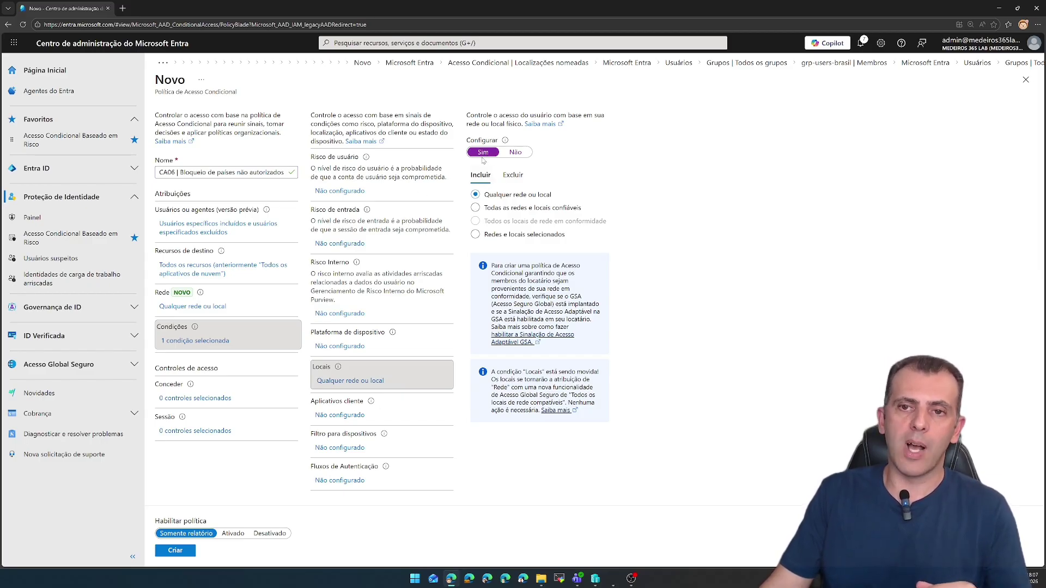
Exclude the named location Localização Brasil from the policy's Locais condition.
{"action": "left_click", "coordinate": [519, 181]}
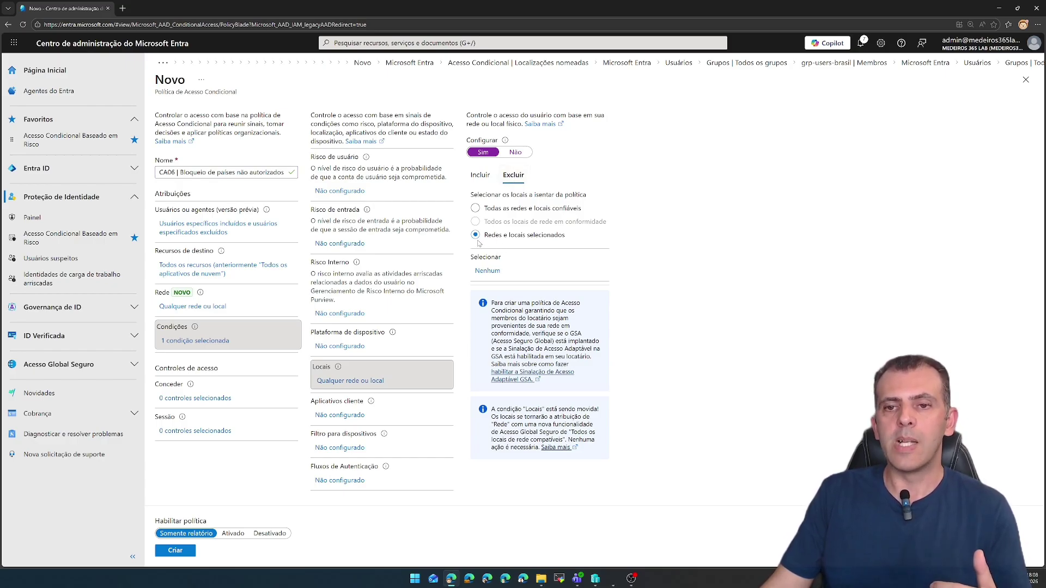
{"action": "left_click", "coordinate": [492, 273]}
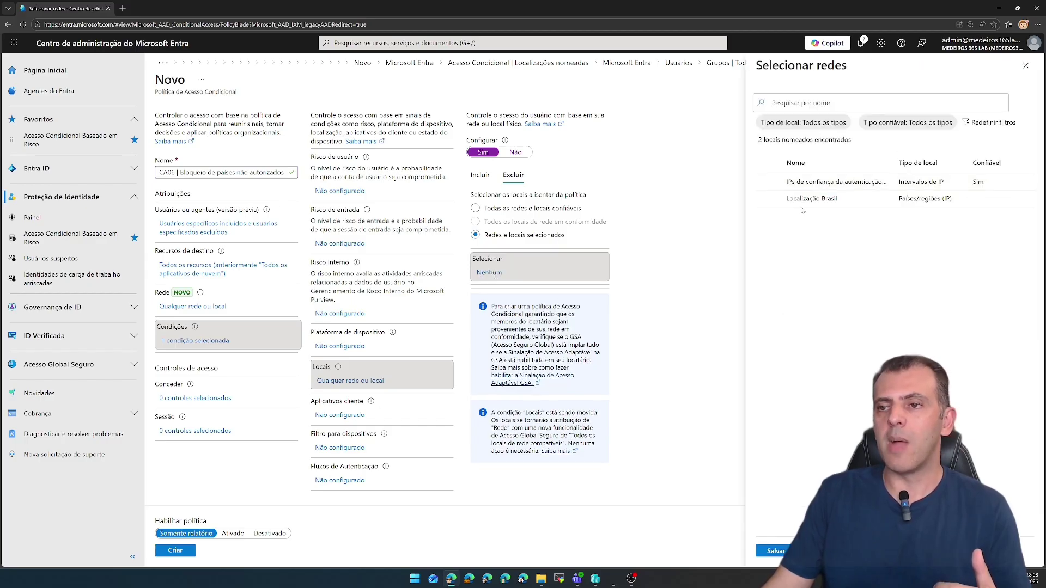
{"action": "left_click", "coordinate": [769, 200]}
{"action": "left_click", "coordinate": [773, 552]}
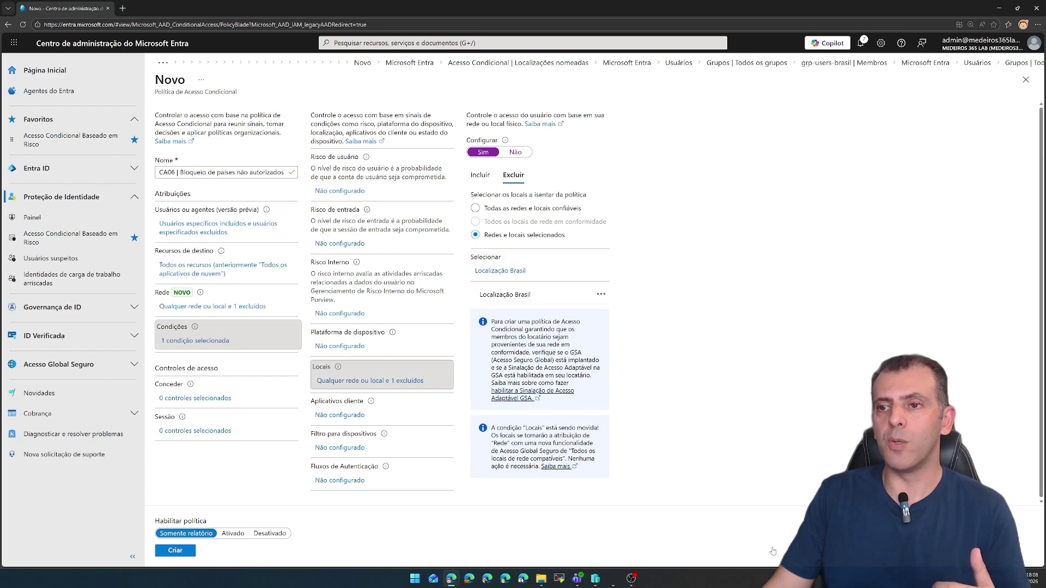
Set the grant control to block access and create the policy with its state set to Ativado, refreshing the policy list.
{"action": "left_click", "coordinate": [199, 398]}
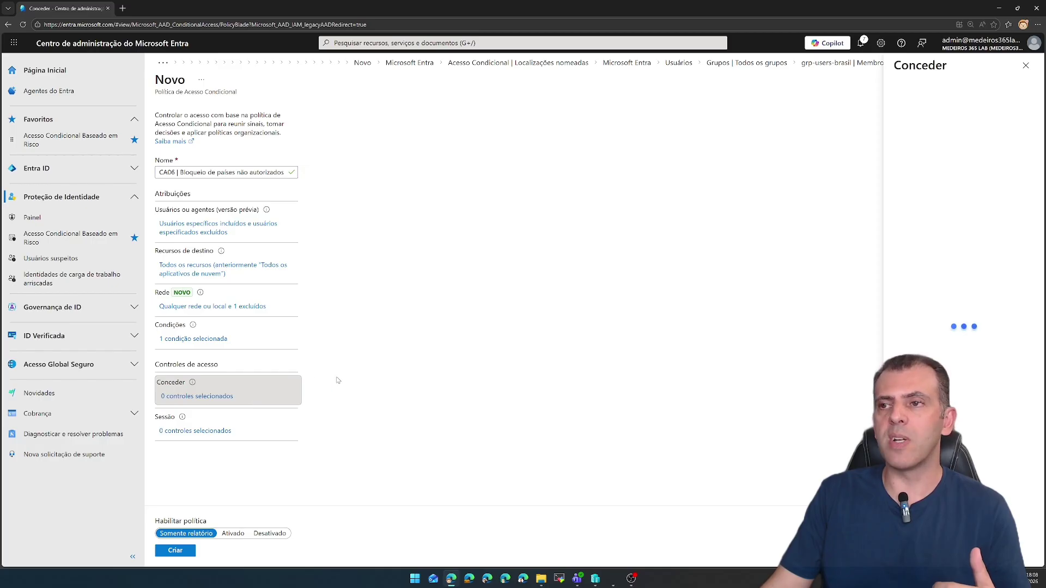
{"action": "left_click", "coordinate": [898, 127]}
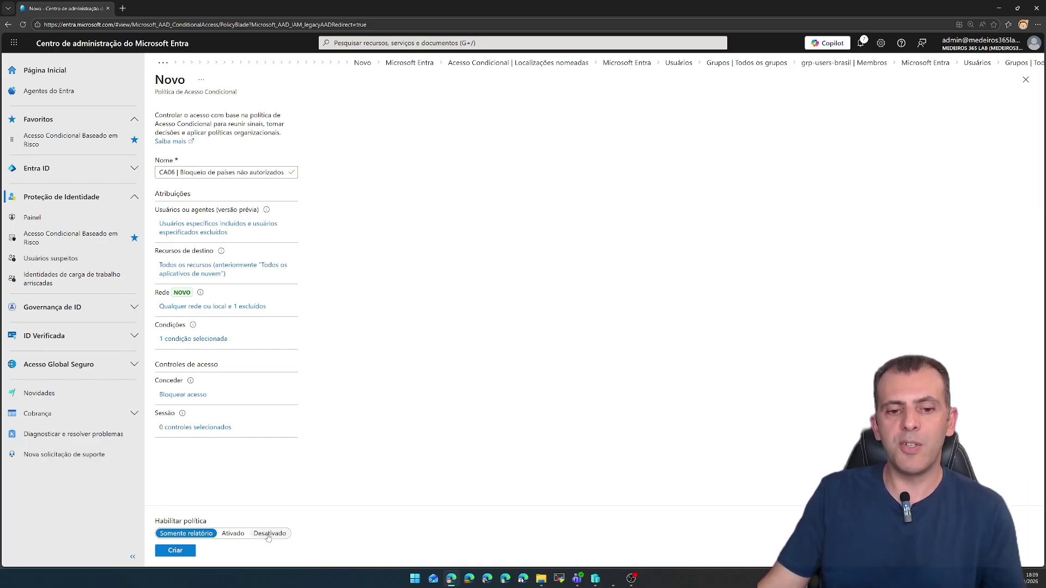
{"action": "left_click", "coordinate": [234, 535]}
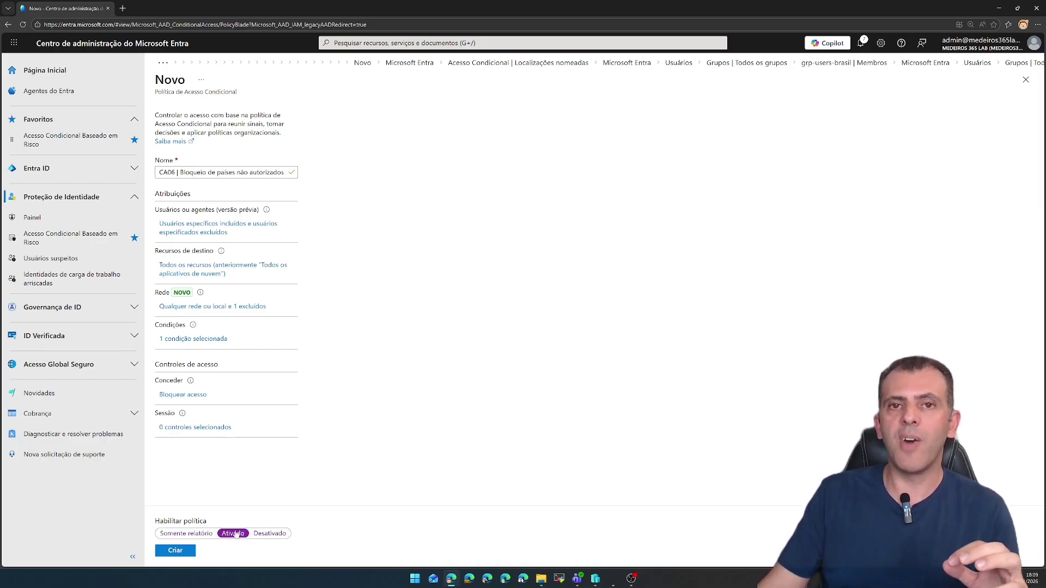
{"action": "left_click", "coordinate": [174, 552]}
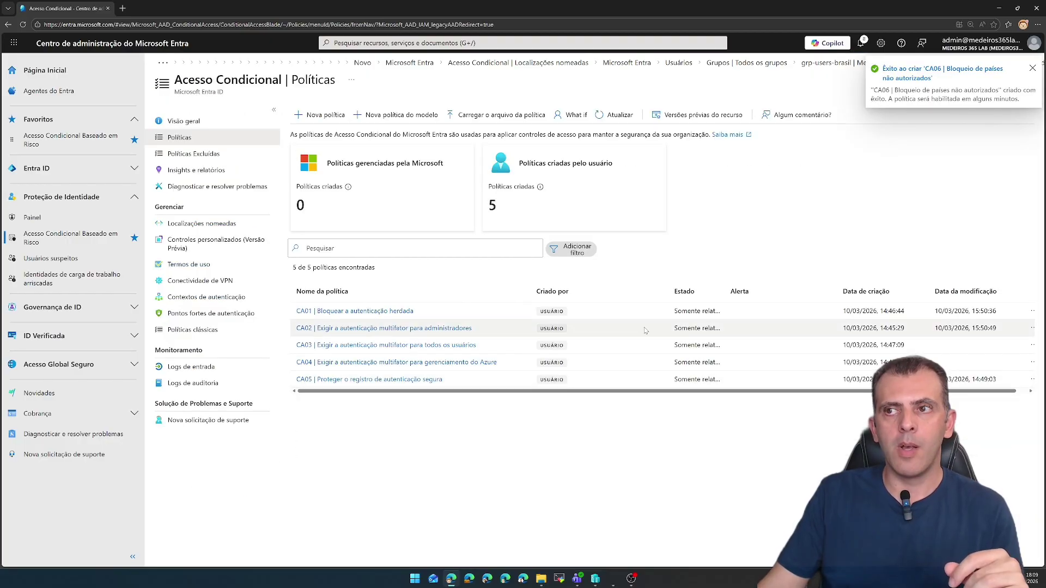
{"action": "left_click", "coordinate": [614, 114]}
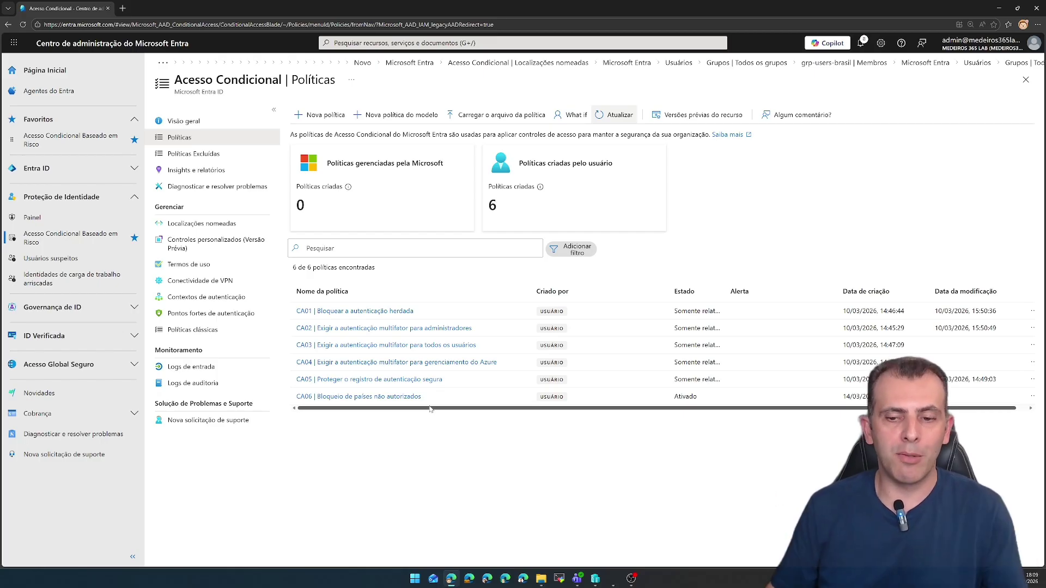
Switch to the VM-LINUX-UBUNTU virtual machine and log in with the account password.
{"action": "left_click", "coordinate": [613, 578]}
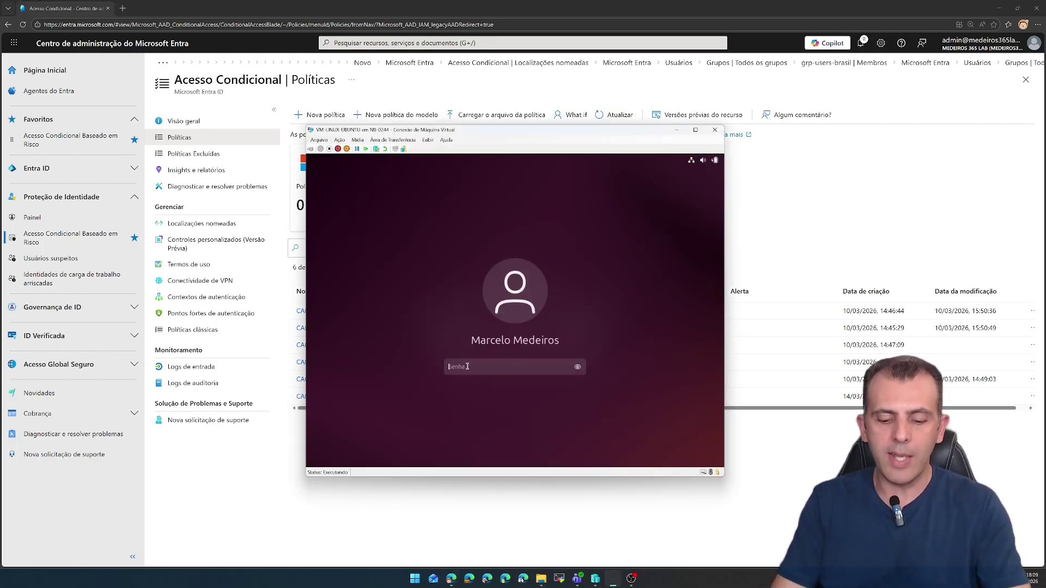
{"action": "type", "text": "•••••••••••••"}
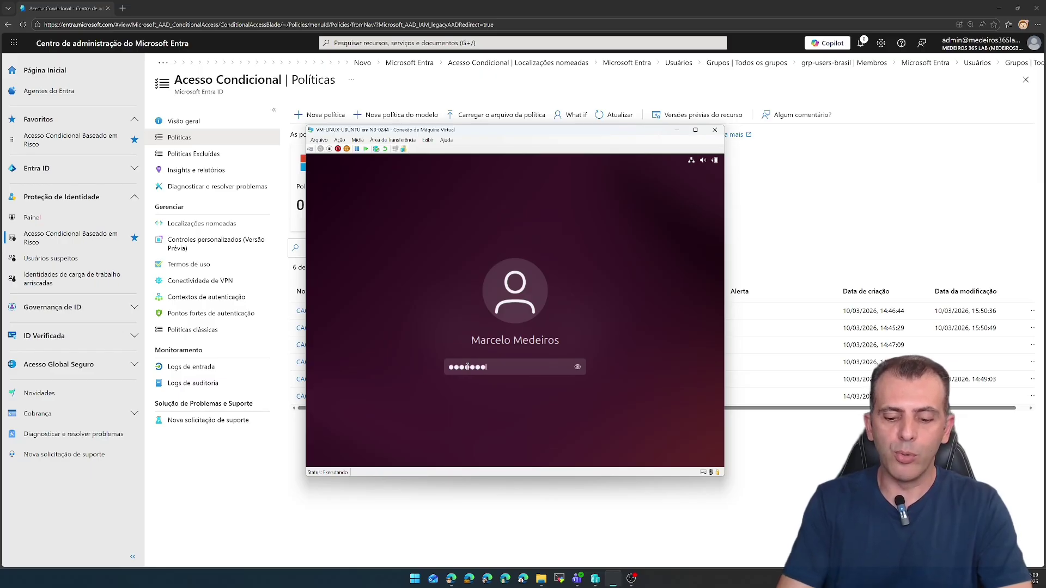
{"action": "key", "text": "Return"}
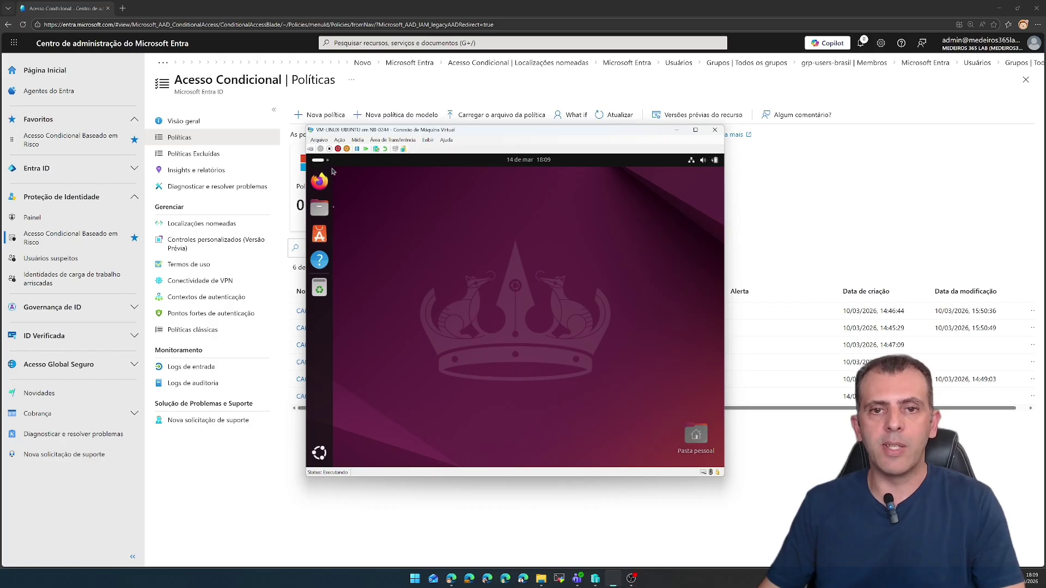
Open meuip.com.br in the virtual machine's Firefox and check the machine's public IP address.
{"action": "left_click", "coordinate": [321, 183]}
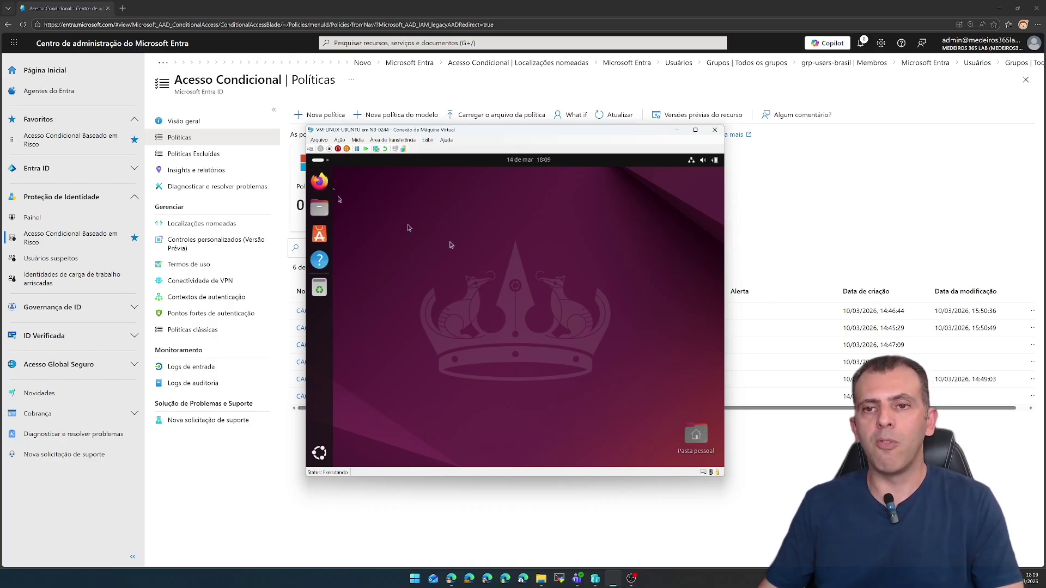
{"action": "type", "text": "meuip.com.br/"}
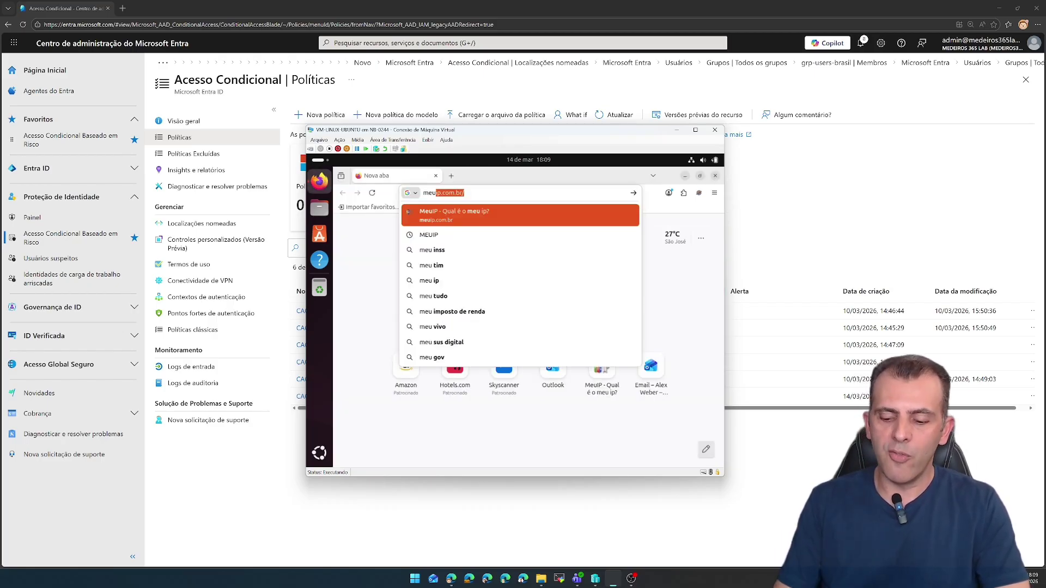
{"action": "key", "text": "Return"}
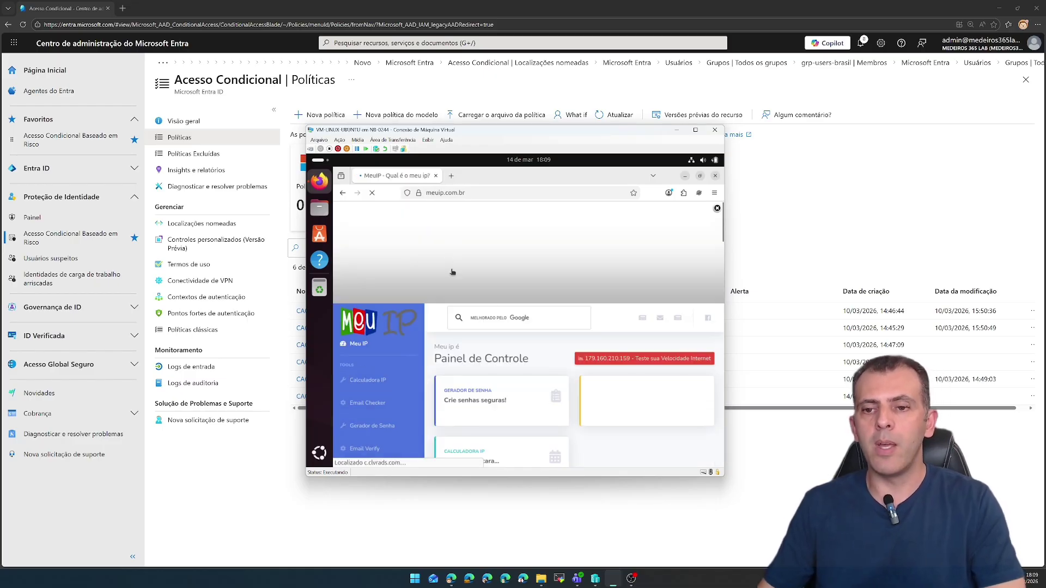
{"action": "scroll", "coordinate": [541, 357], "scroll_direction": "down", "scroll_amount": 3}
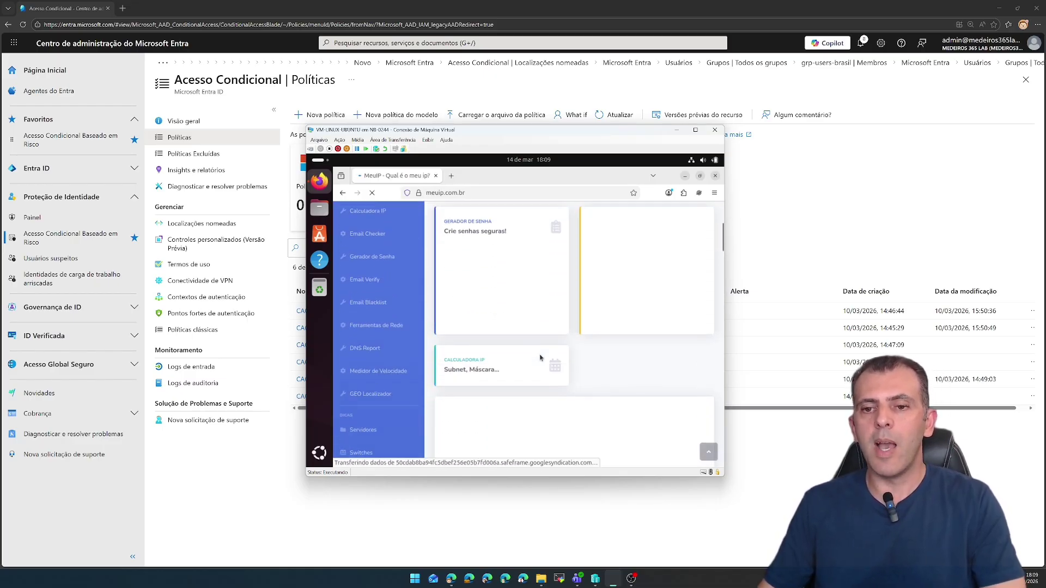
{"action": "scroll", "coordinate": [547, 356], "scroll_direction": "down", "scroll_amount": 3}
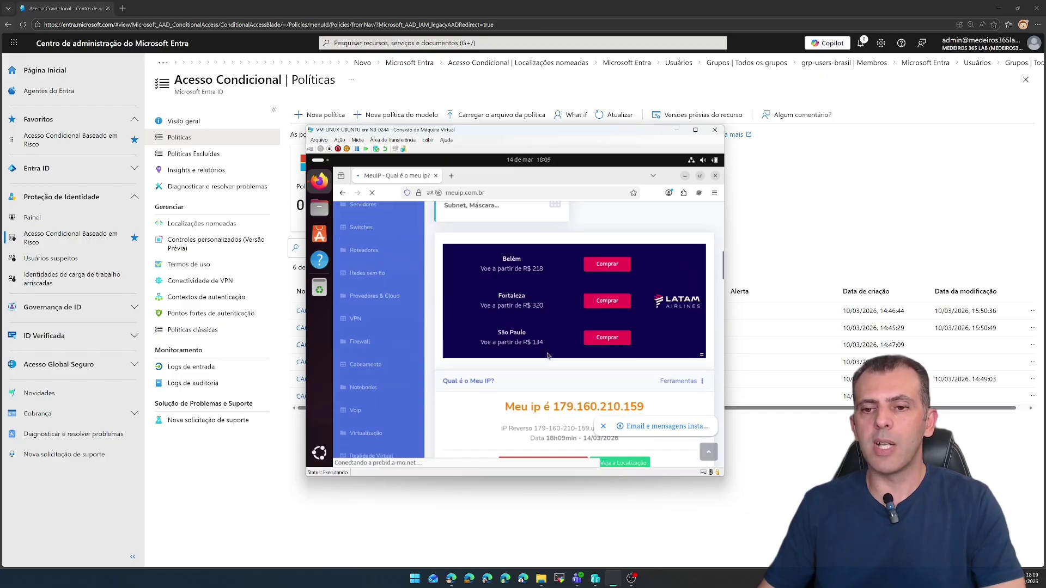
{"action": "left_click_drag", "start_coordinate": [649, 373], "coordinate": [506, 375]}
{"action": "left_click", "coordinate": [506, 375]}
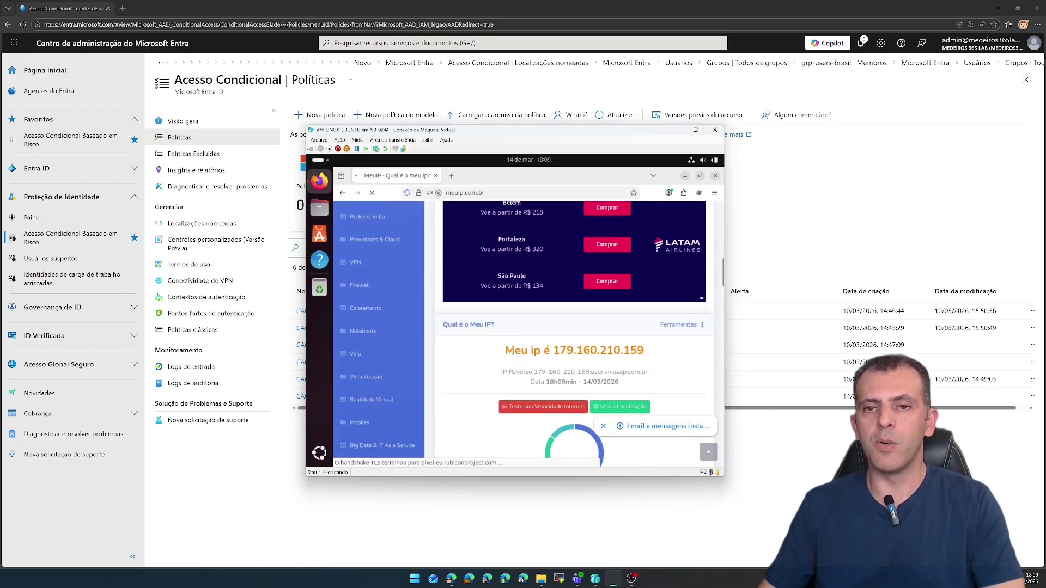
Go to outlook.live.com in the virtual machine's browser and open the Microsoft sign-in page.
{"action": "left_click", "coordinate": [479, 194]}
{"action": "type", "text": "outlook.live.com"}
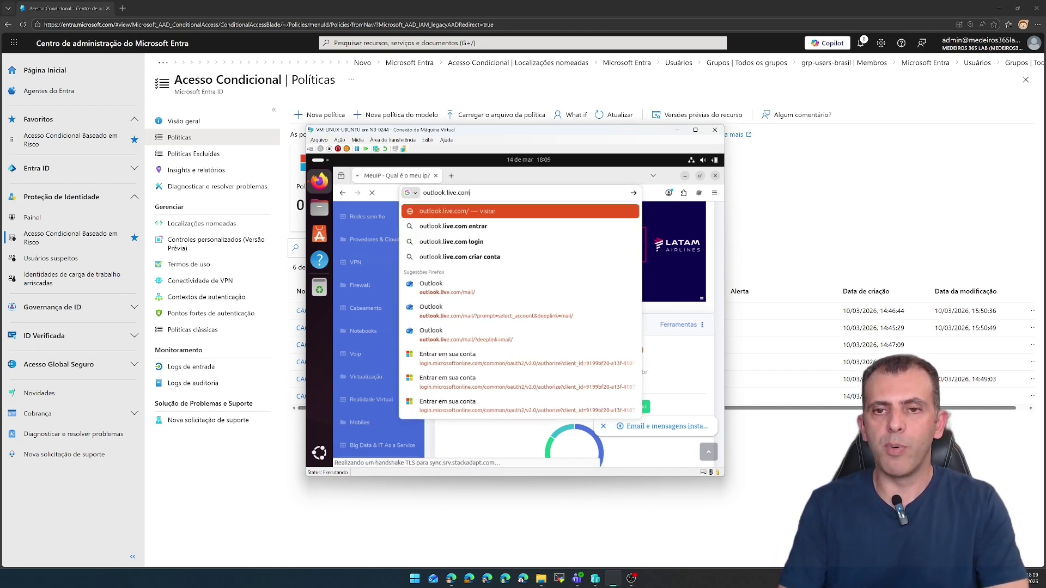
{"action": "key", "text": "Return"}
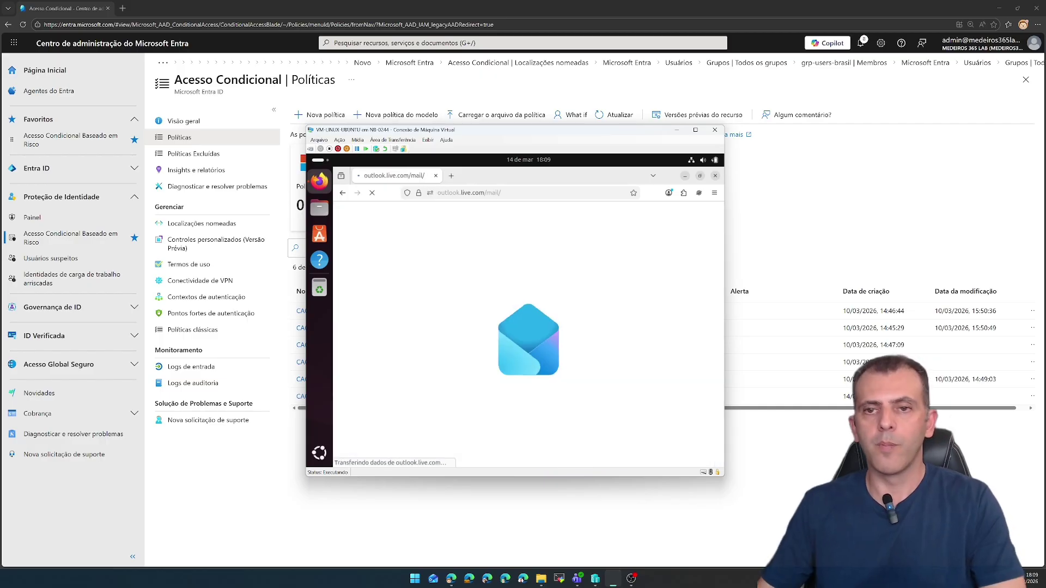
{"action": "left_click", "coordinate": [394, 446]}
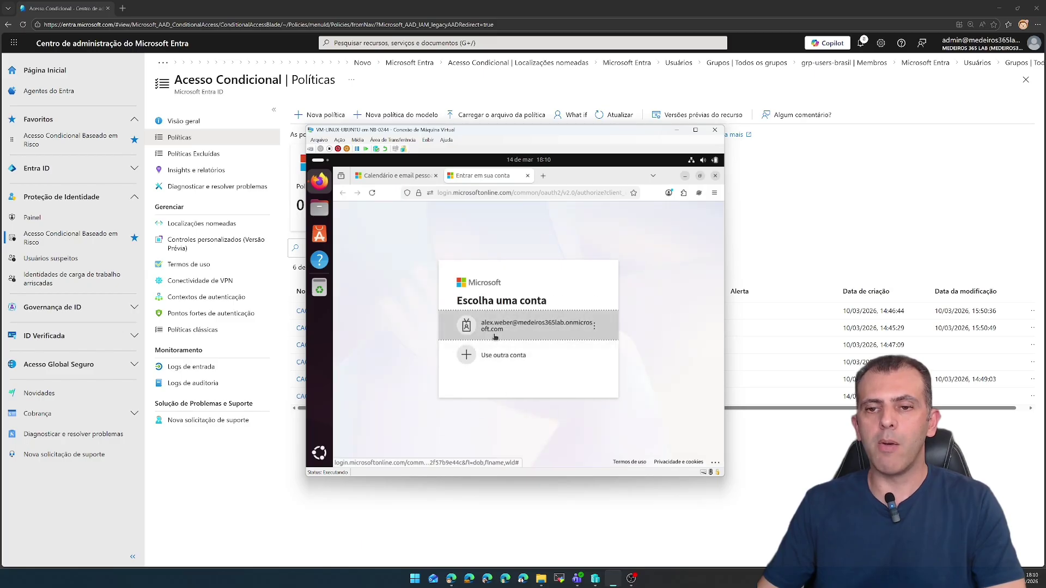
Sign in to Outlook with the saved test user's account and its password, declining to stay signed in.
{"action": "left_click", "coordinate": [523, 332]}
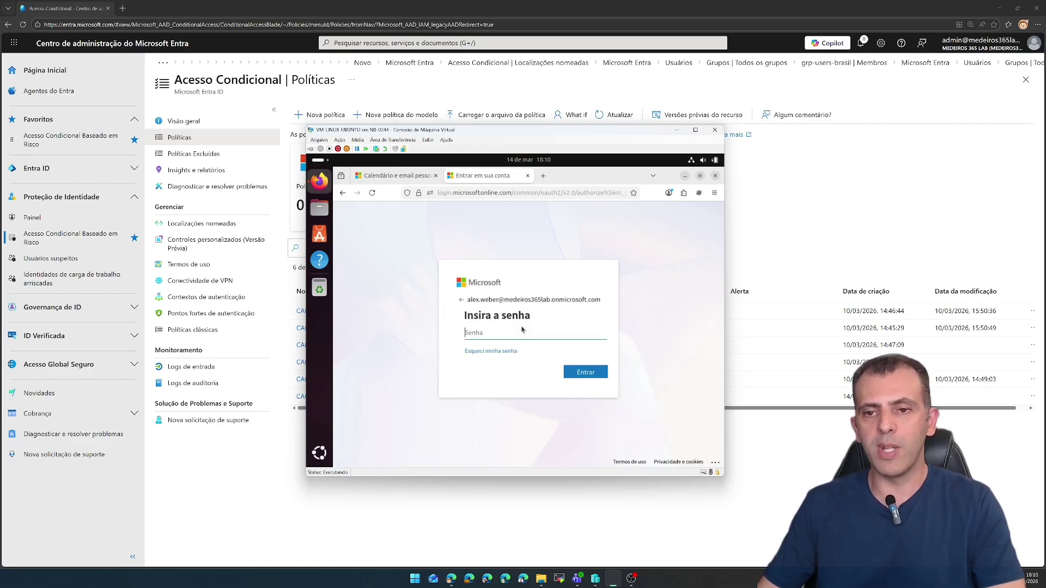
{"action": "type", "text": "•••••••••"}
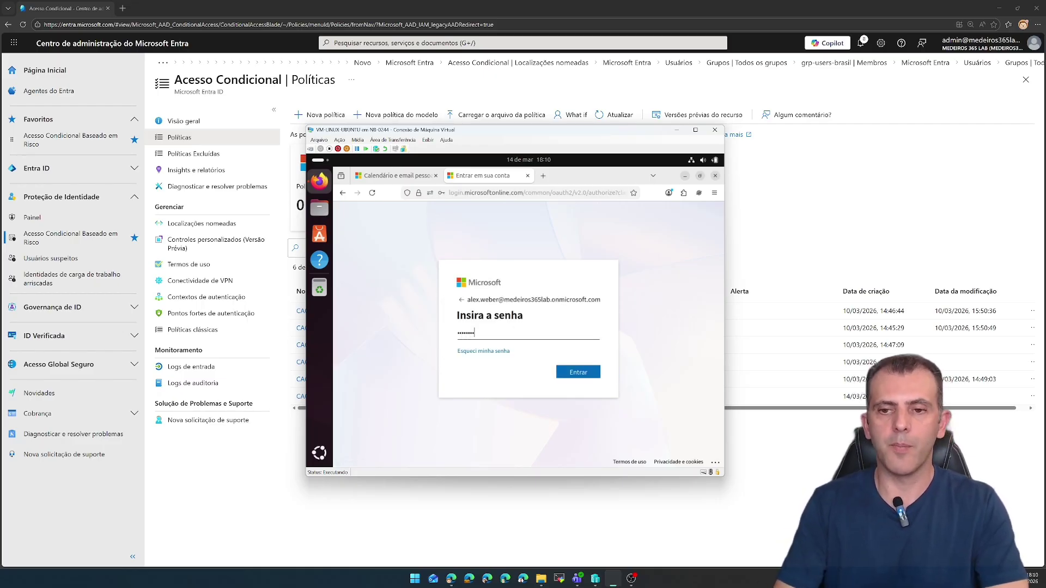
{"action": "key", "text": "Return"}
{"action": "left_click", "coordinate": [557, 283]}
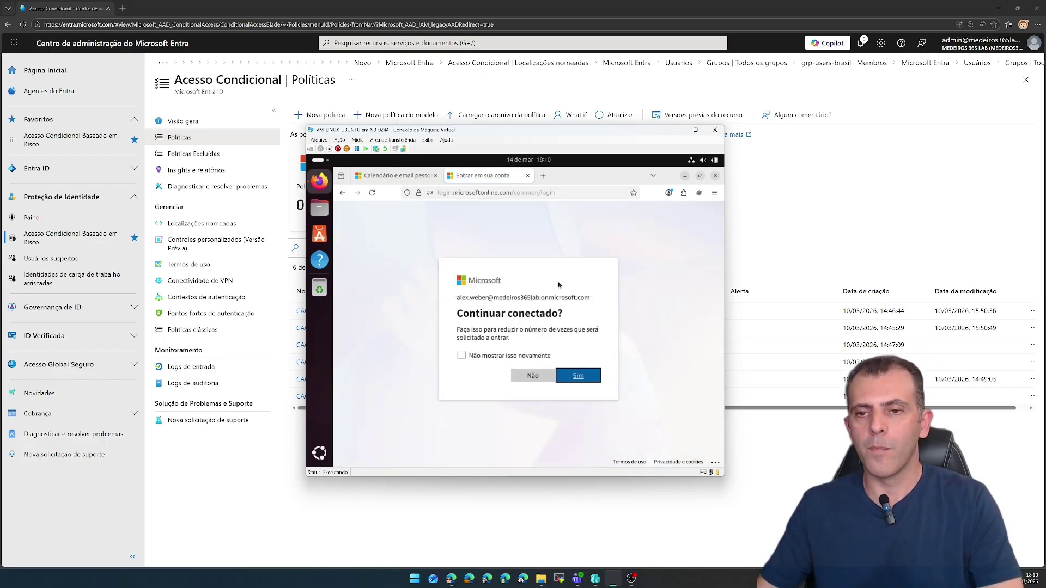
{"action": "left_click", "coordinate": [532, 376]}
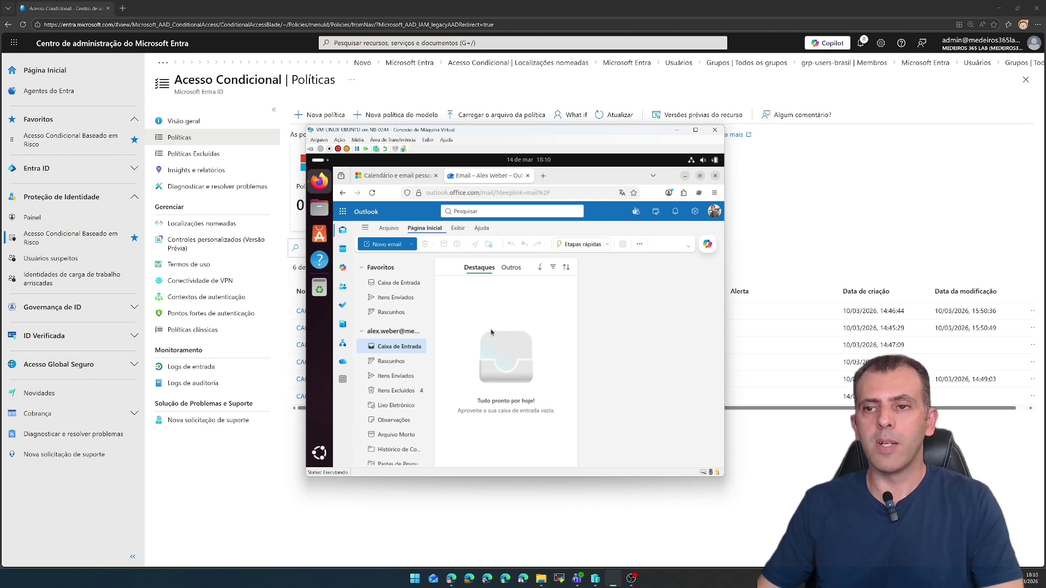
Sign the test user out of Outlook and close the virtual machine's Firefox window.
{"action": "left_click", "coordinate": [716, 214]}
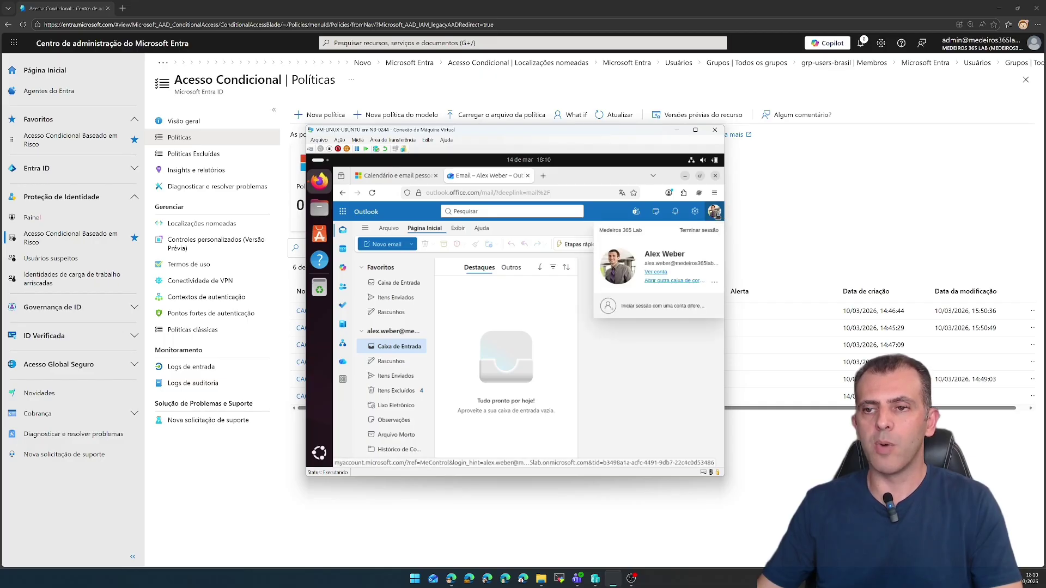
{"action": "left_click", "coordinate": [700, 231]}
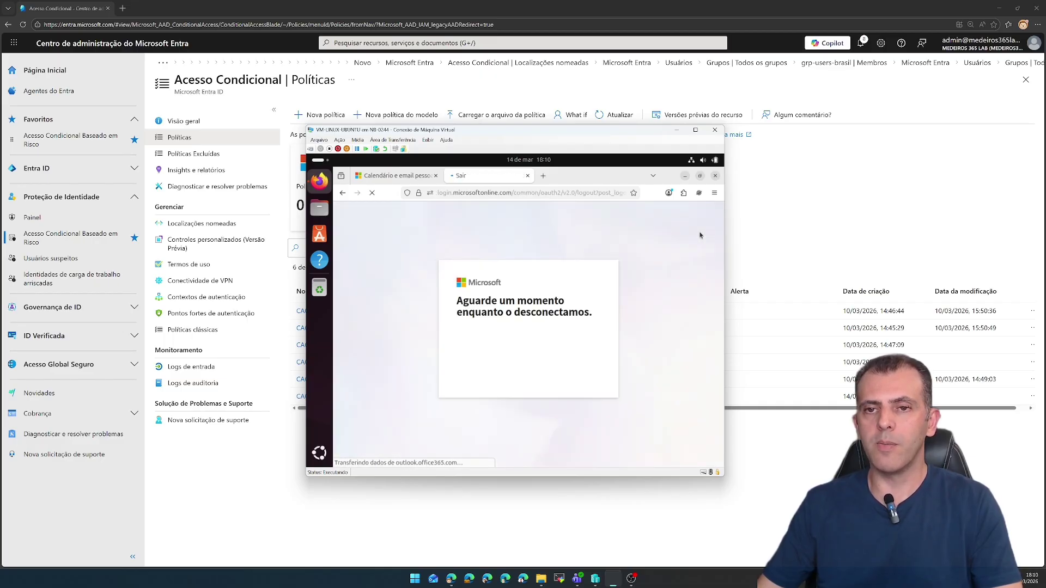
{"action": "left_click", "coordinate": [716, 176]}
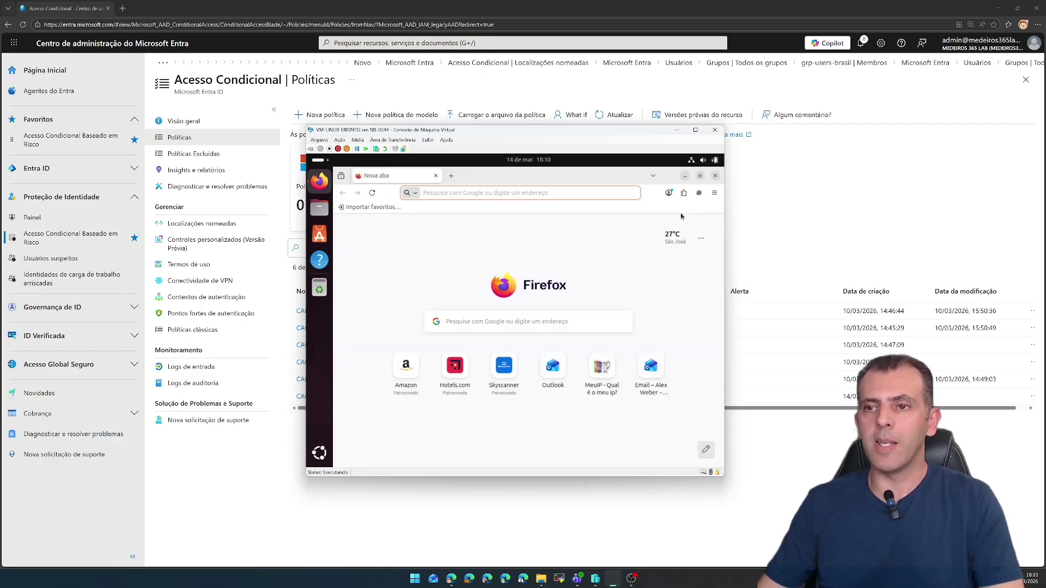
Connect the Planet VPN extension in Firefox to the free server EUA Nova Iorque.
{"action": "left_click", "coordinate": [699, 194]}
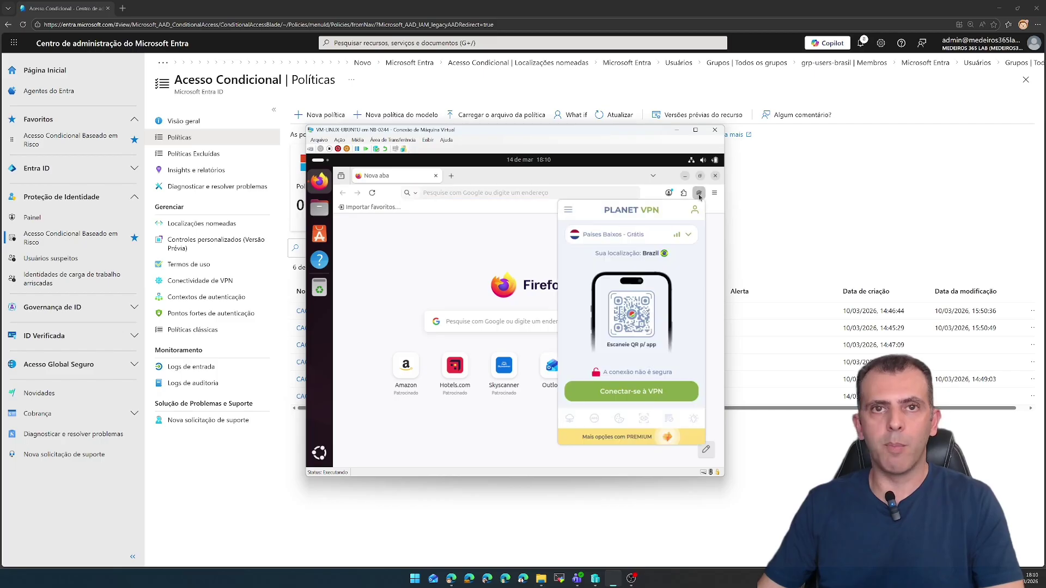
{"action": "left_click", "coordinate": [674, 234]}
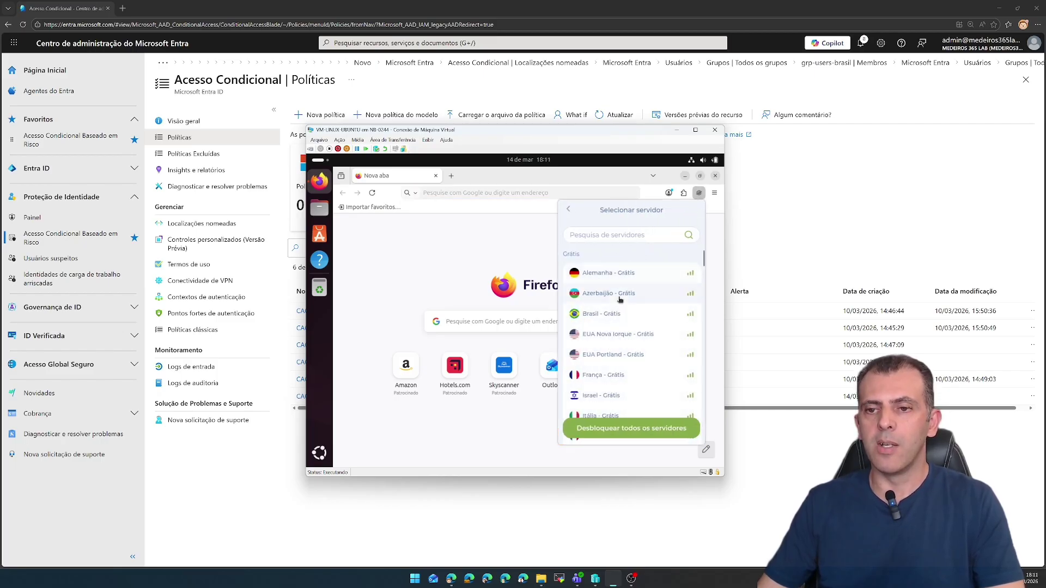
{"action": "left_click", "coordinate": [612, 335]}
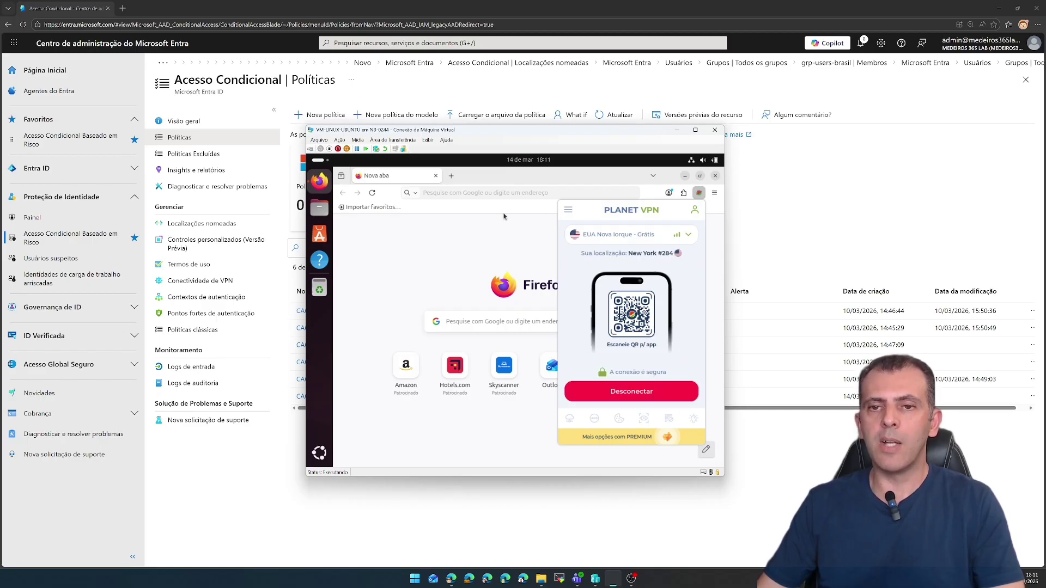
Open meuip.com.br in the virtual machine's browser and check the public IP address used through the VPN.
{"action": "left_click", "coordinate": [503, 192]}
{"action": "type", "text": "meuip.com.br/"}
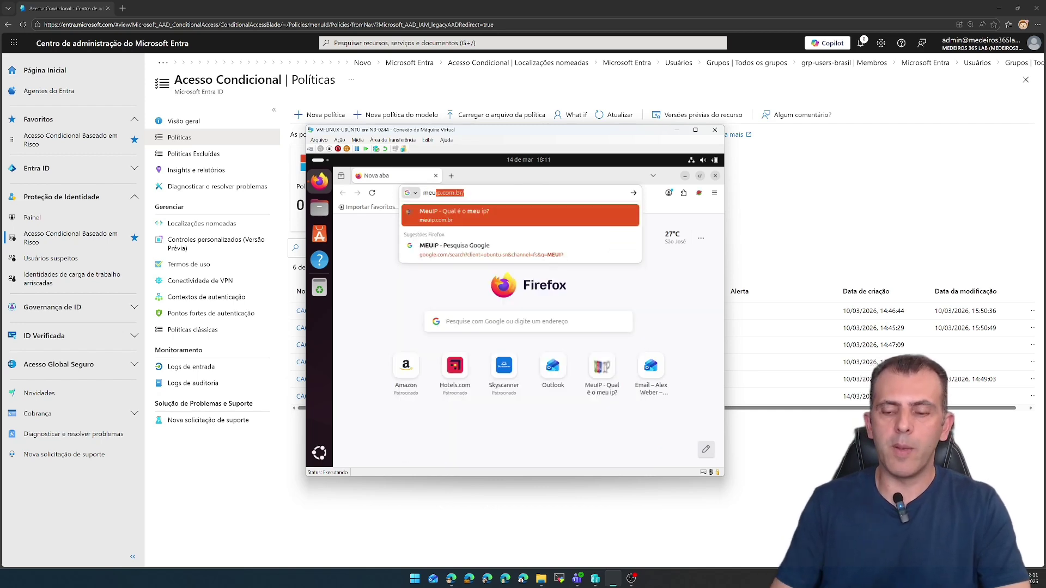
{"action": "key", "text": "Return"}
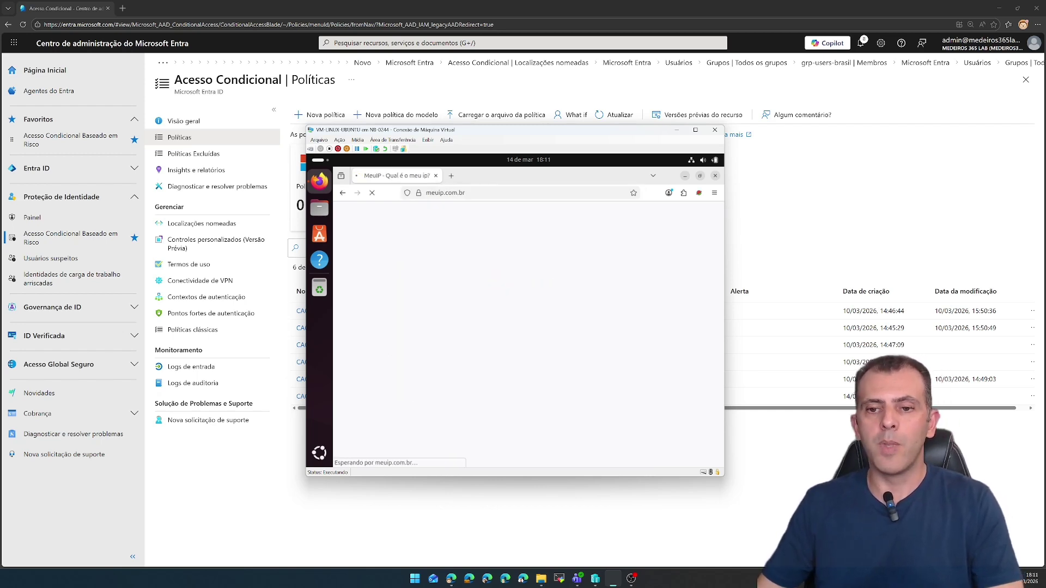
{"action": "scroll", "coordinate": [643, 383], "scroll_direction": "down", "scroll_amount": 1}
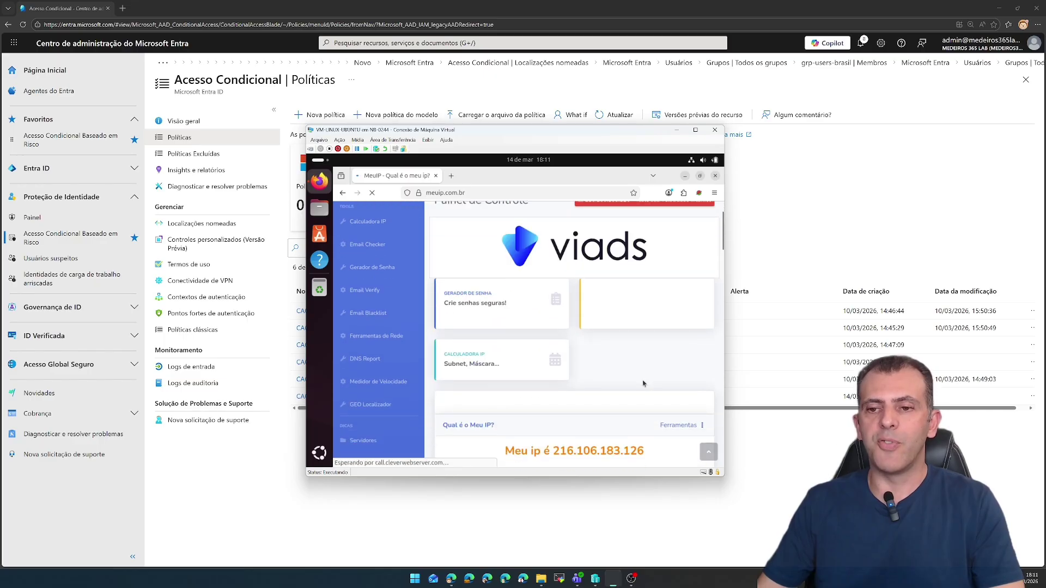
{"action": "scroll", "coordinate": [640, 387], "scroll_direction": "down", "scroll_amount": 3}
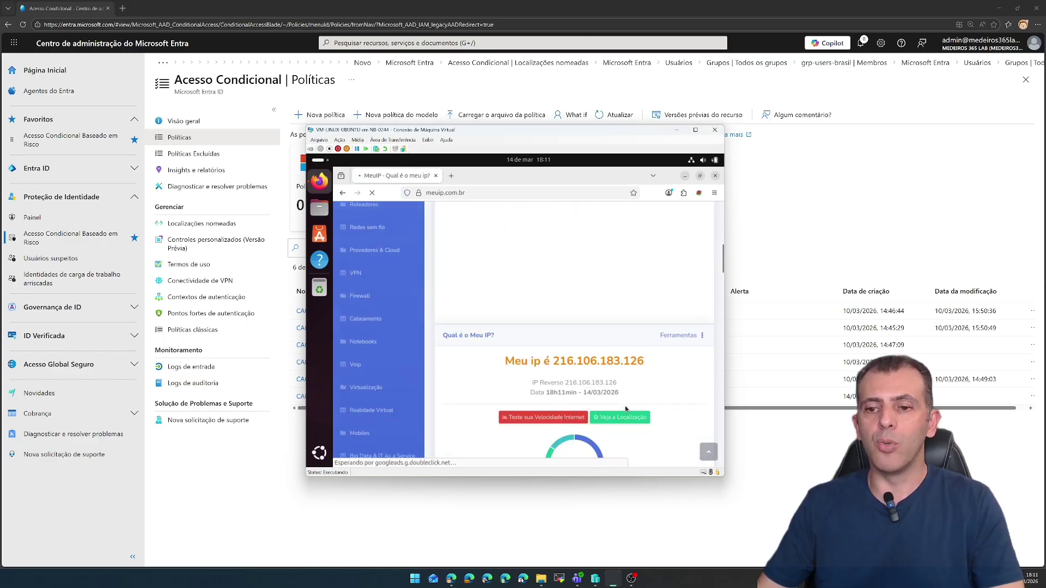
{"action": "scroll", "coordinate": [625, 409], "scroll_direction": "down", "scroll_amount": 2}
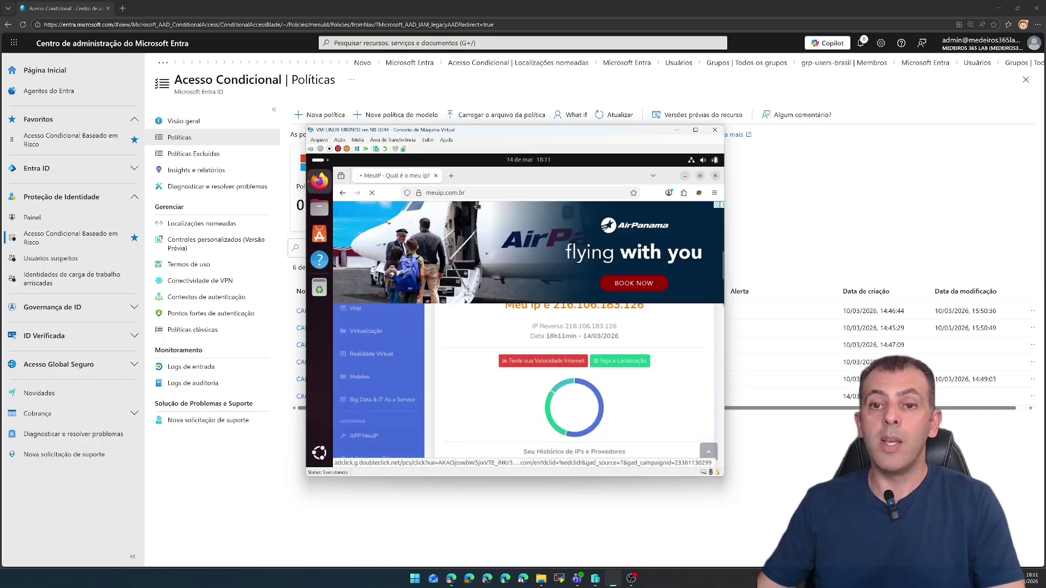
Go to outlook.live.com in a new browser tab and open the Microsoft sign-in page.
{"action": "left_click", "coordinate": [451, 175]}
{"action": "type", "text": "o"}
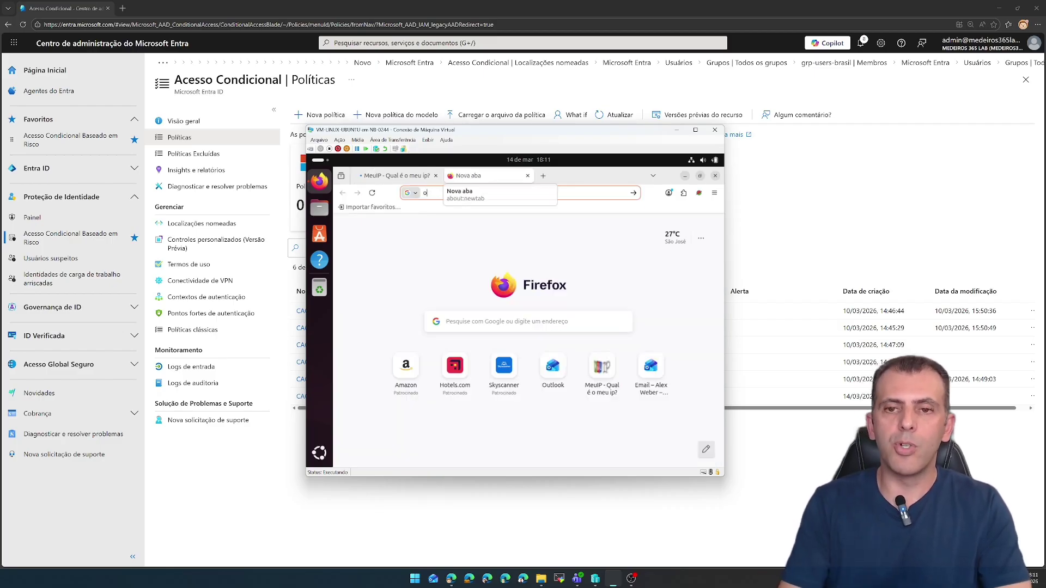
{"action": "type", "text": "utlook."}
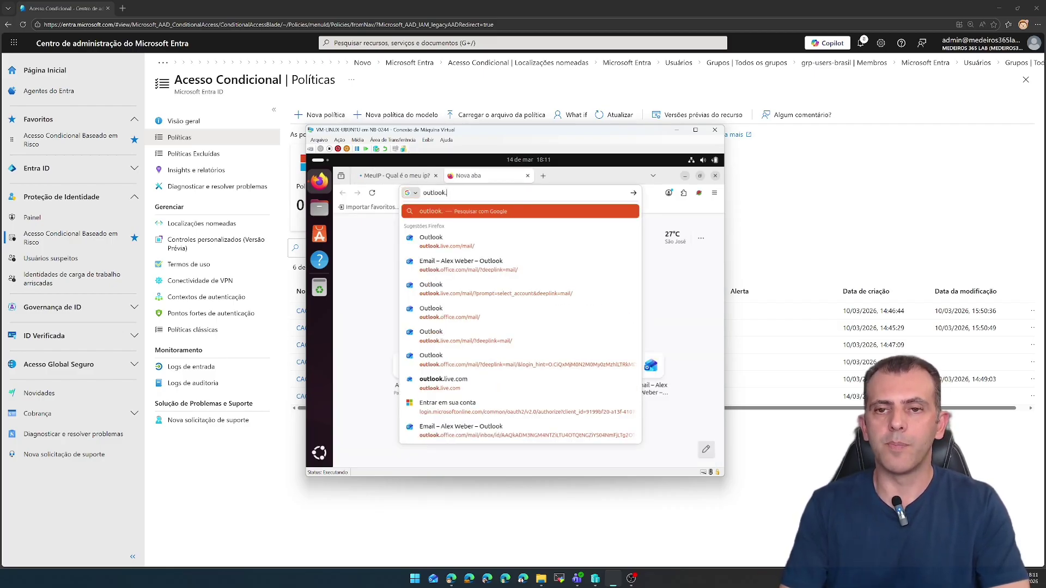
{"action": "type", "text": "colive.com"}
{"action": "key", "text": "Return"}
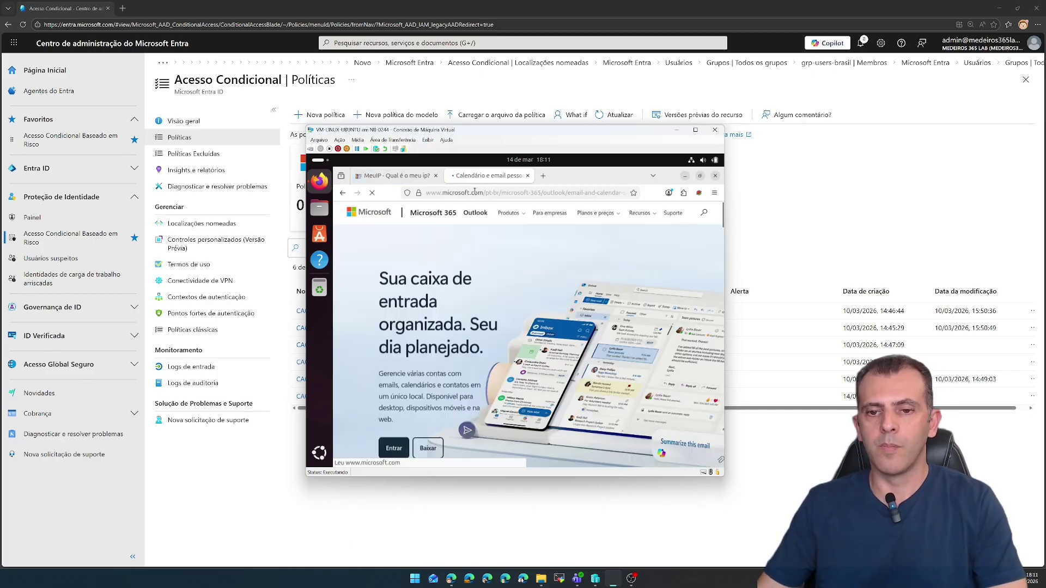
{"action": "left_click", "coordinate": [393, 446]}
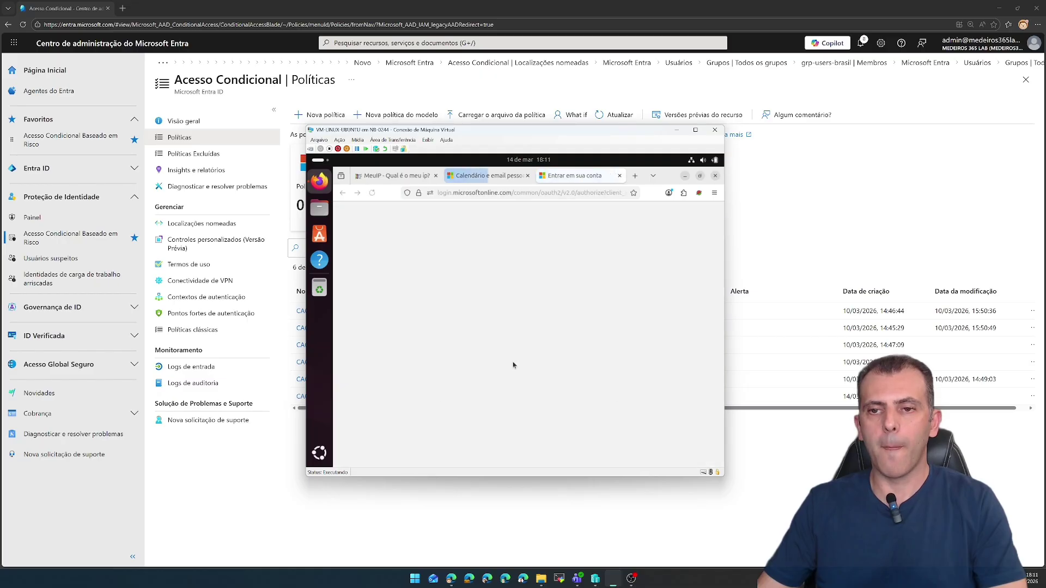
Try to sign in to Outlook through the VPN with the saved test user's account and its password.
{"action": "left_click", "coordinate": [510, 327]}
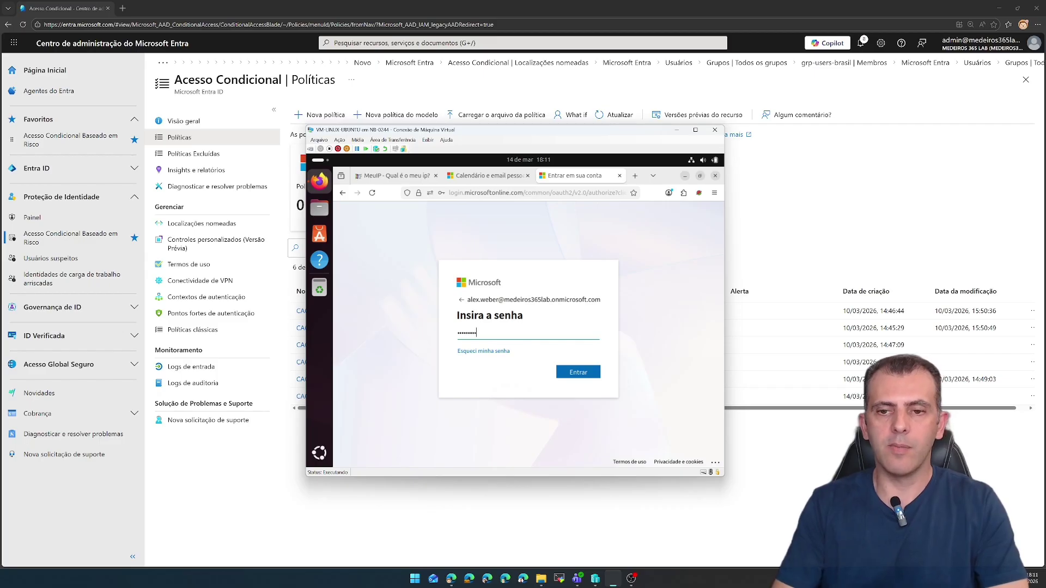
{"action": "key", "text": "Return"}
{"action": "left_click", "coordinate": [553, 282]}
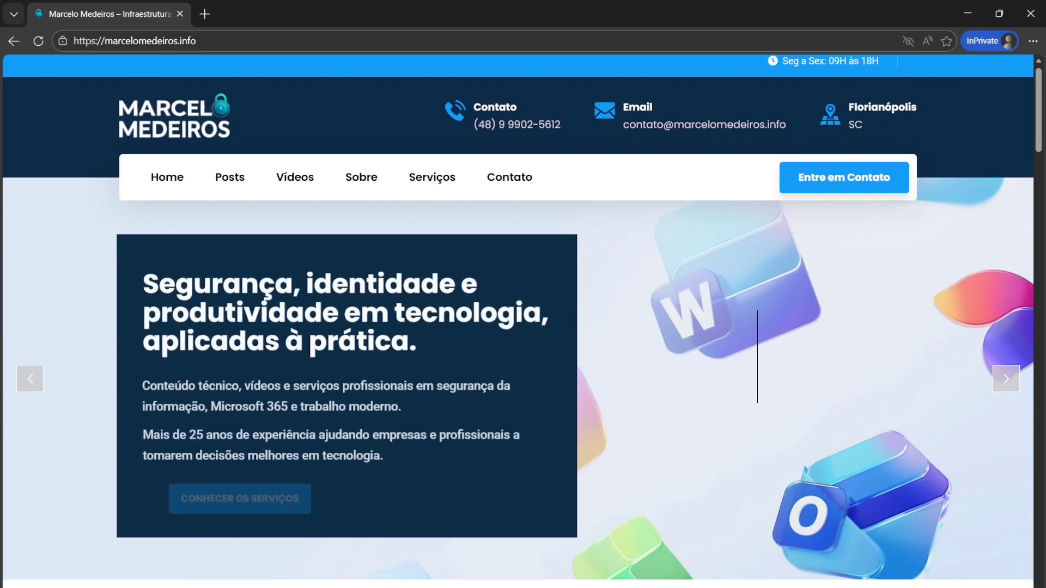
Look through the website's home page, from the recent articles to the YouTube videos section.
{"action": "scroll", "coordinate": [523, 321], "scroll_direction": "down", "scroll_amount": 3}
{"action": "scroll", "coordinate": [523, 322], "scroll_direction": "down", "scroll_amount": 5}
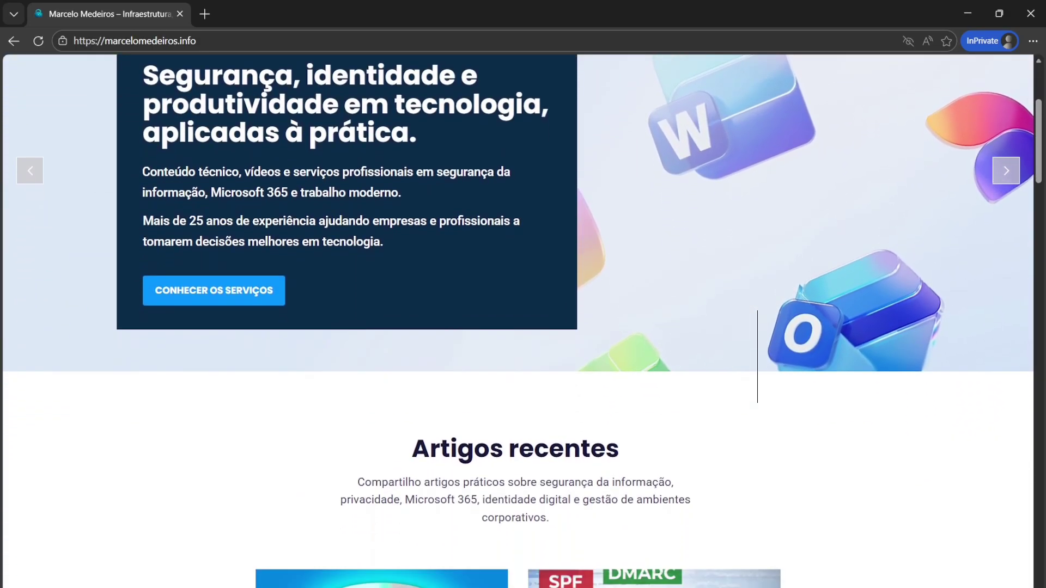
{"action": "scroll", "coordinate": [523, 321], "scroll_direction": "down", "scroll_amount": 4}
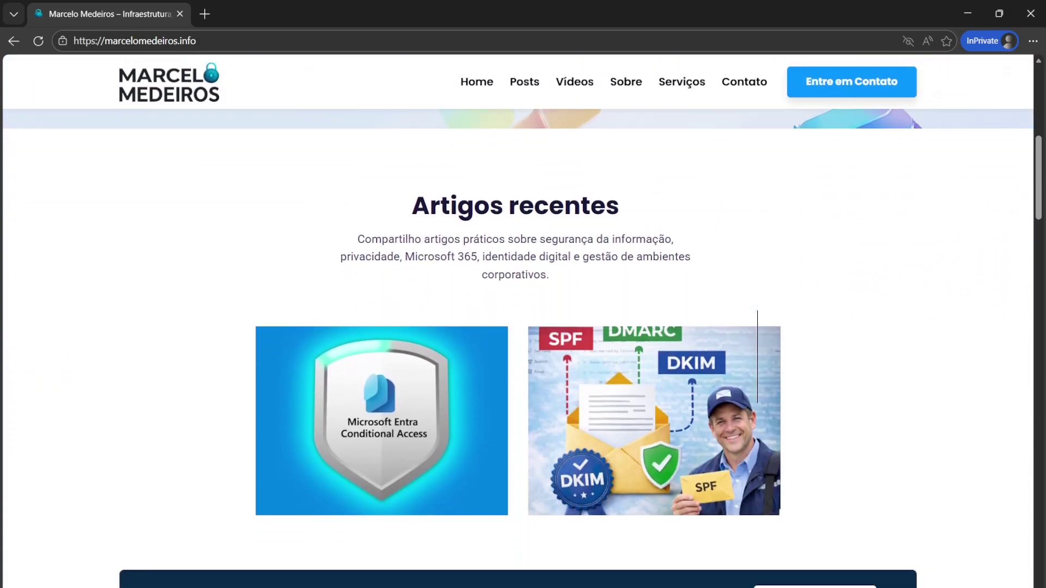
{"action": "scroll", "coordinate": [523, 321], "scroll_direction": "down", "scroll_amount": 4}
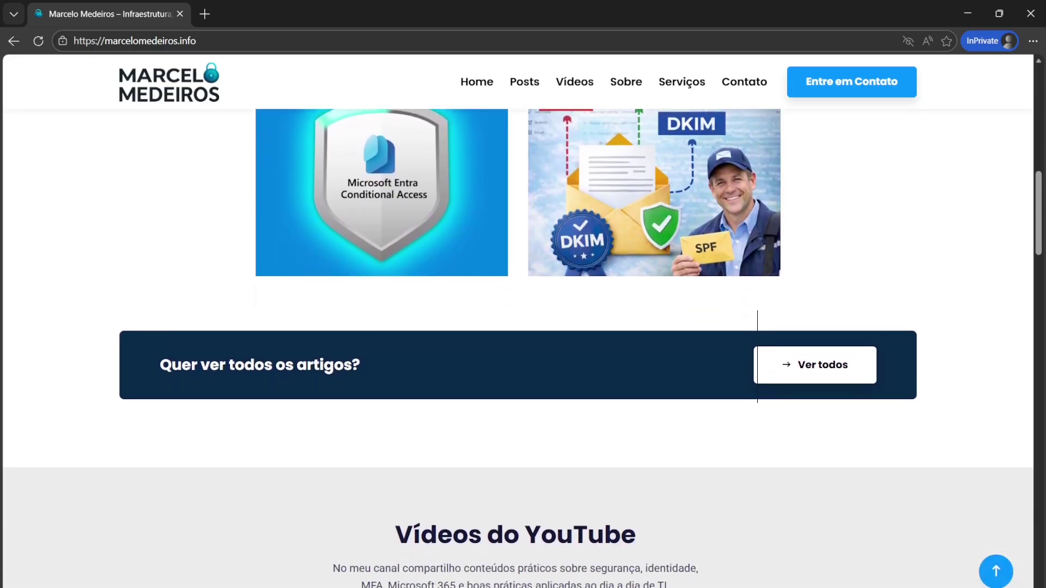
{"action": "scroll", "coordinate": [758, 357], "scroll_direction": "down", "scroll_amount": 4}
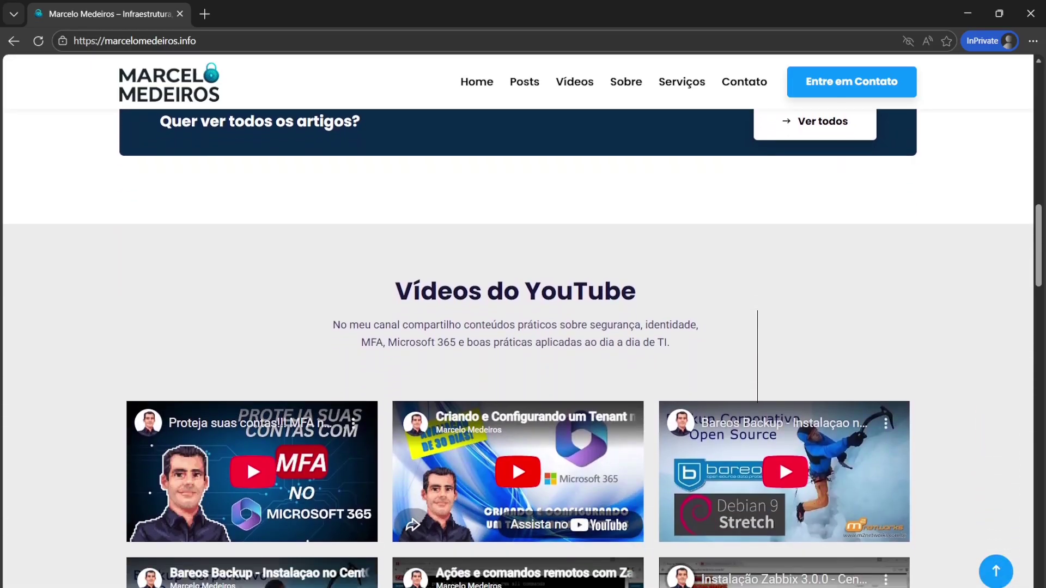